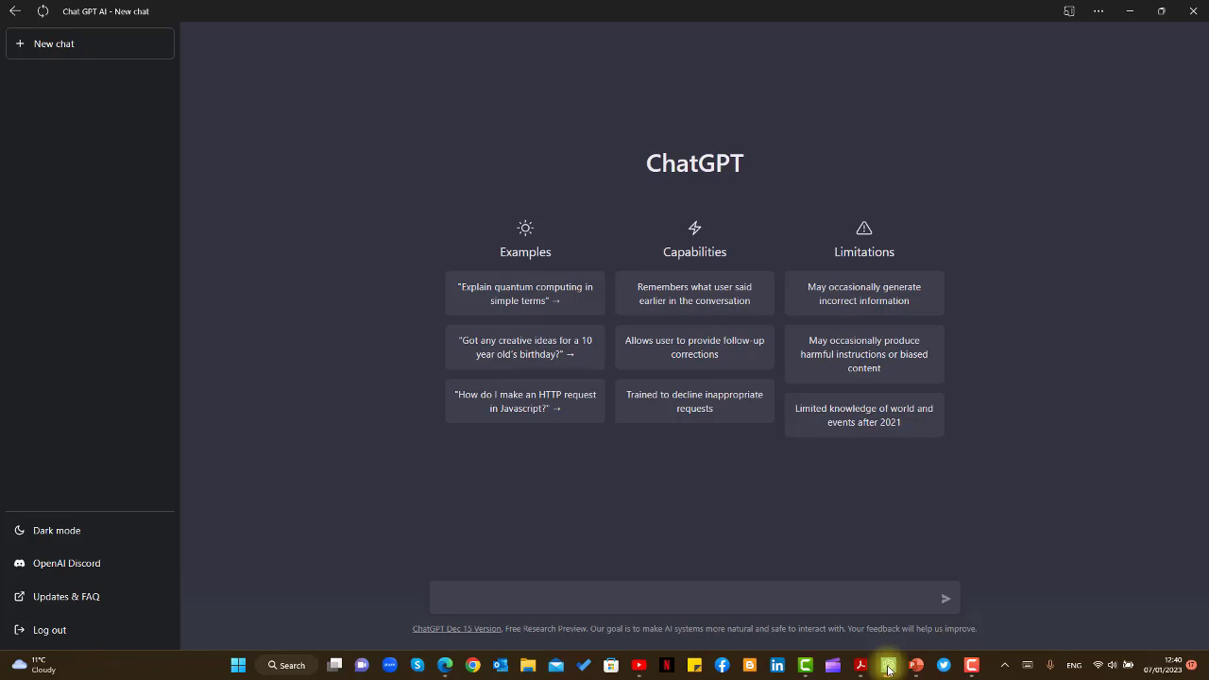
Send the prompt "i am uploading a training video to youtube. the video is about installing chatgpt as an app on windows. write a video description".
type("am u")
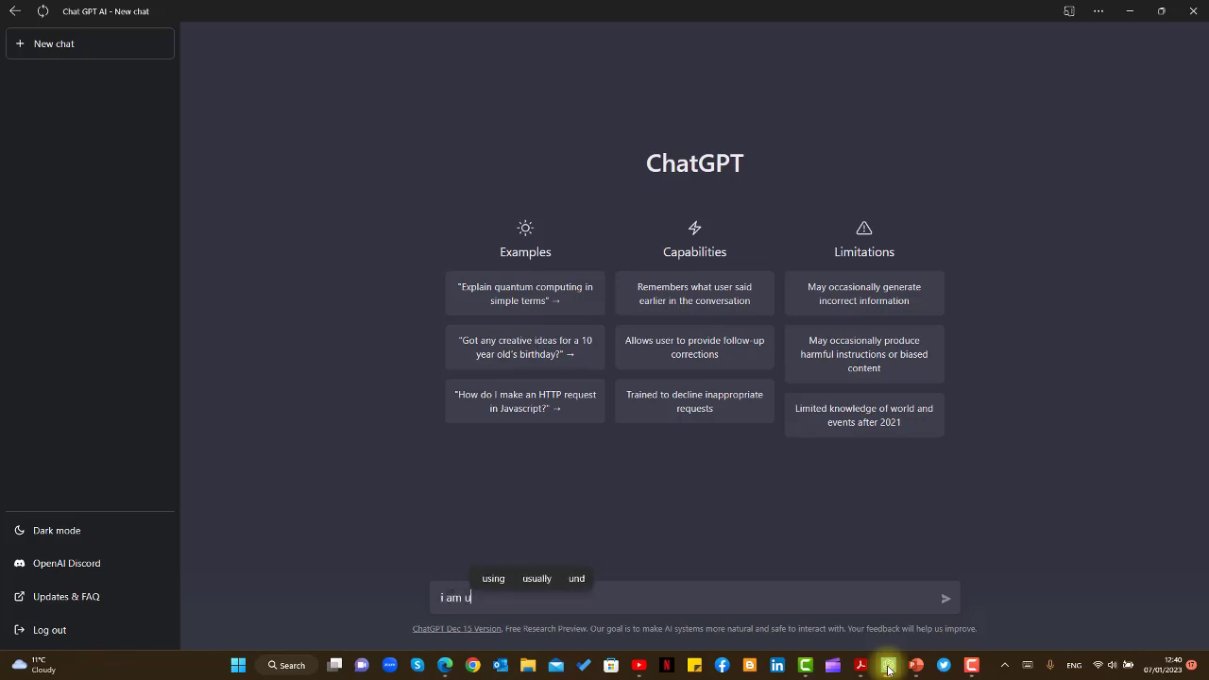
type("ploading a ")
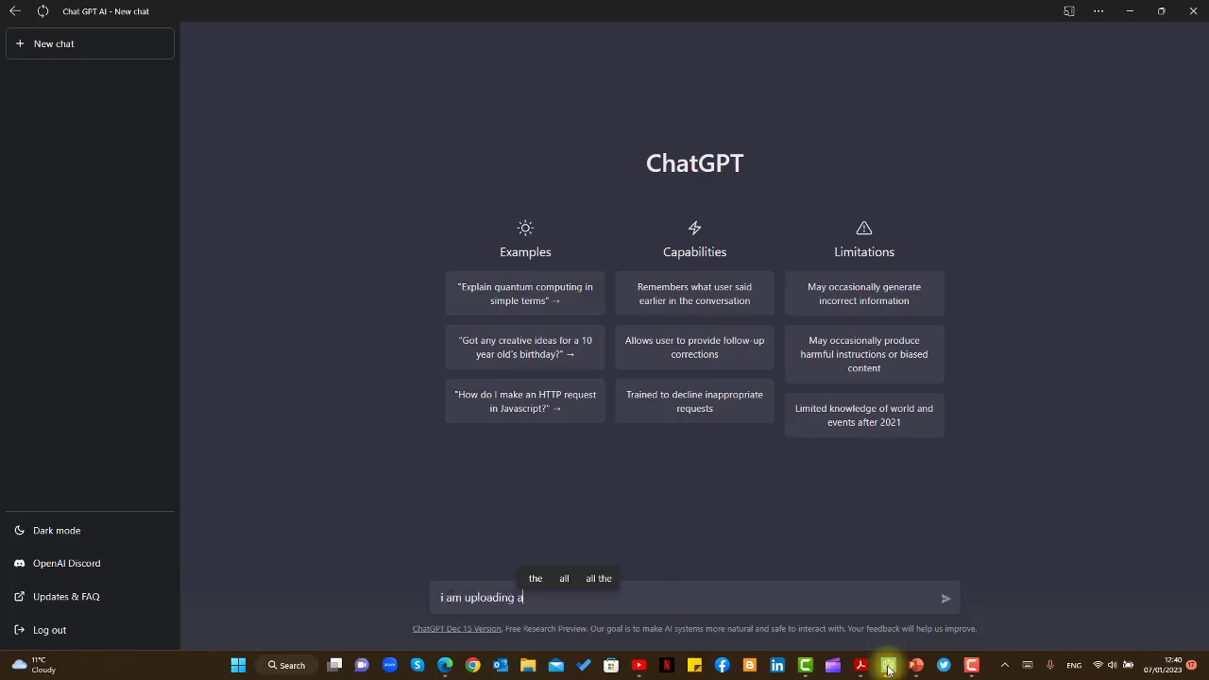
type("tra")
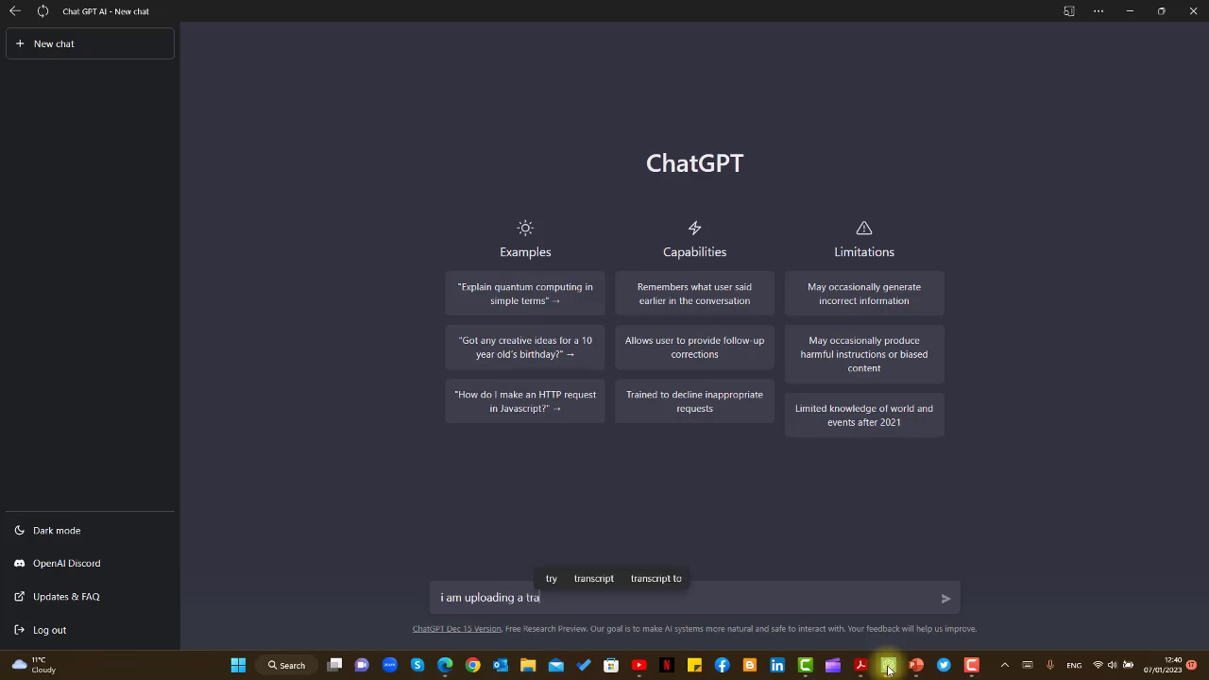
type("ining vid")
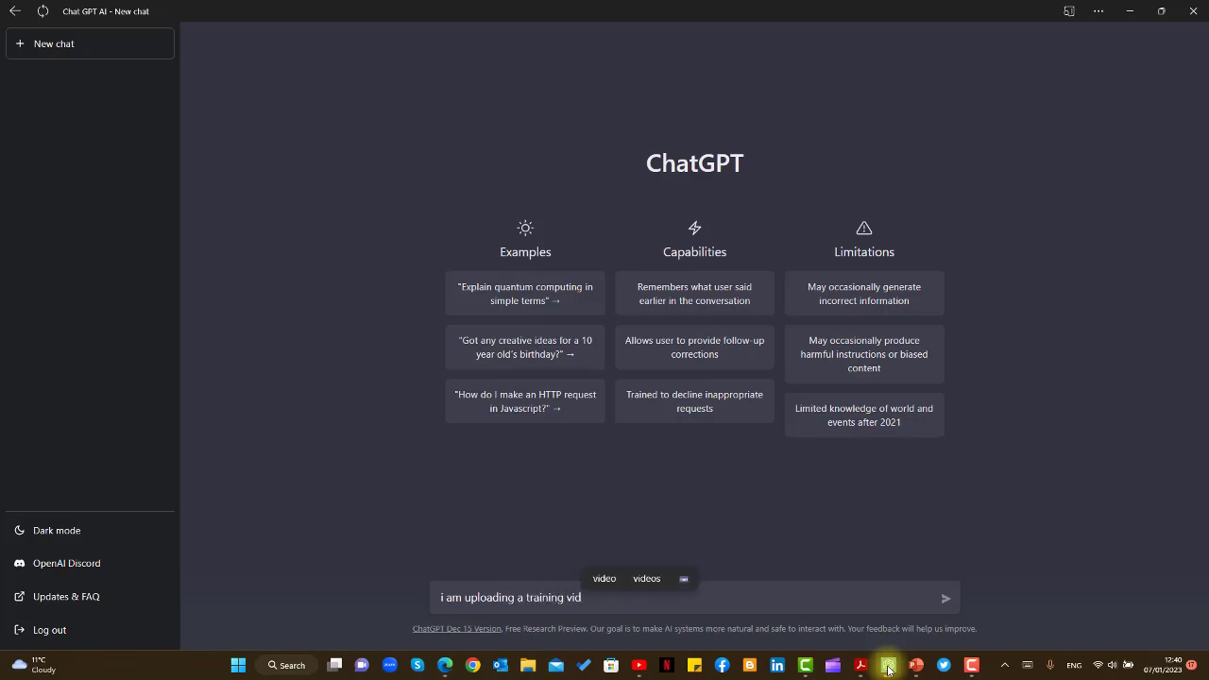
type("eo to youtu")
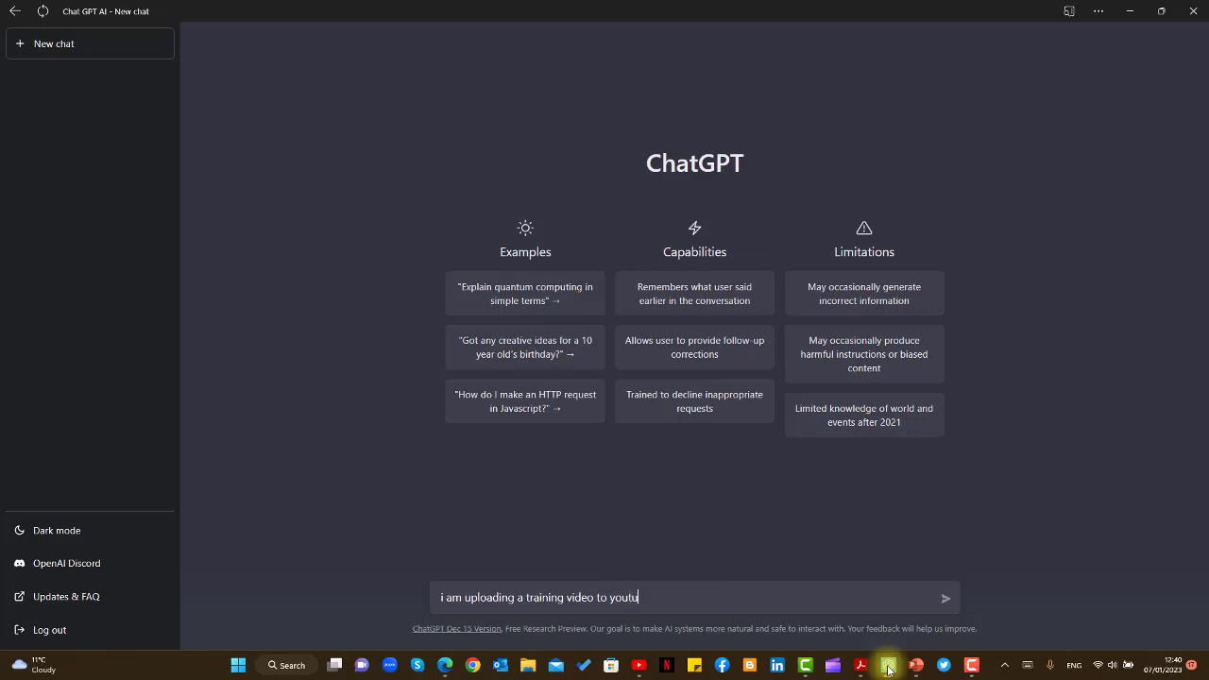
type("be. the ")
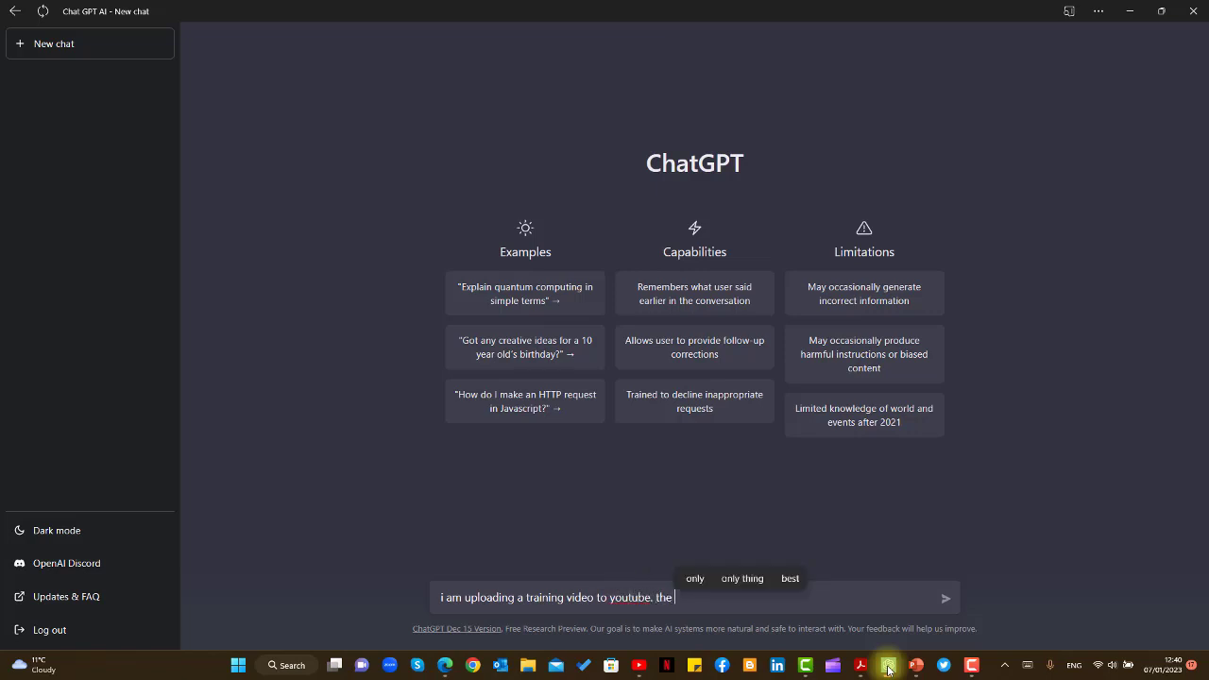
type("vi")
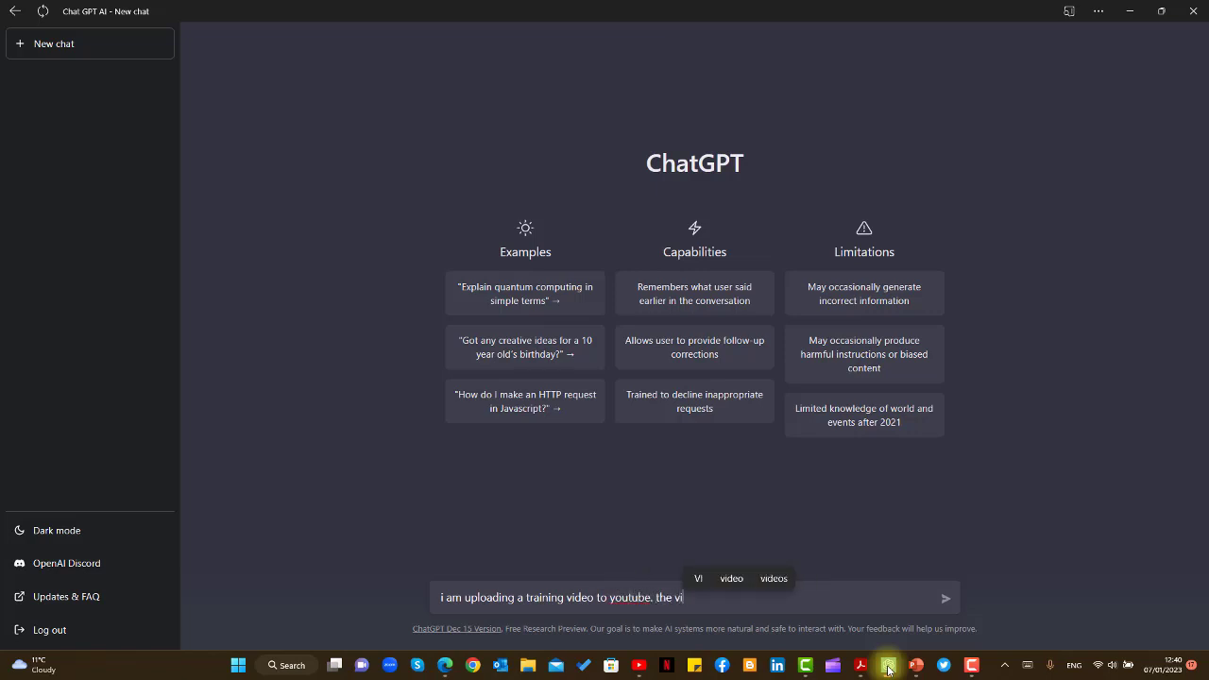
type("ideo is about ")
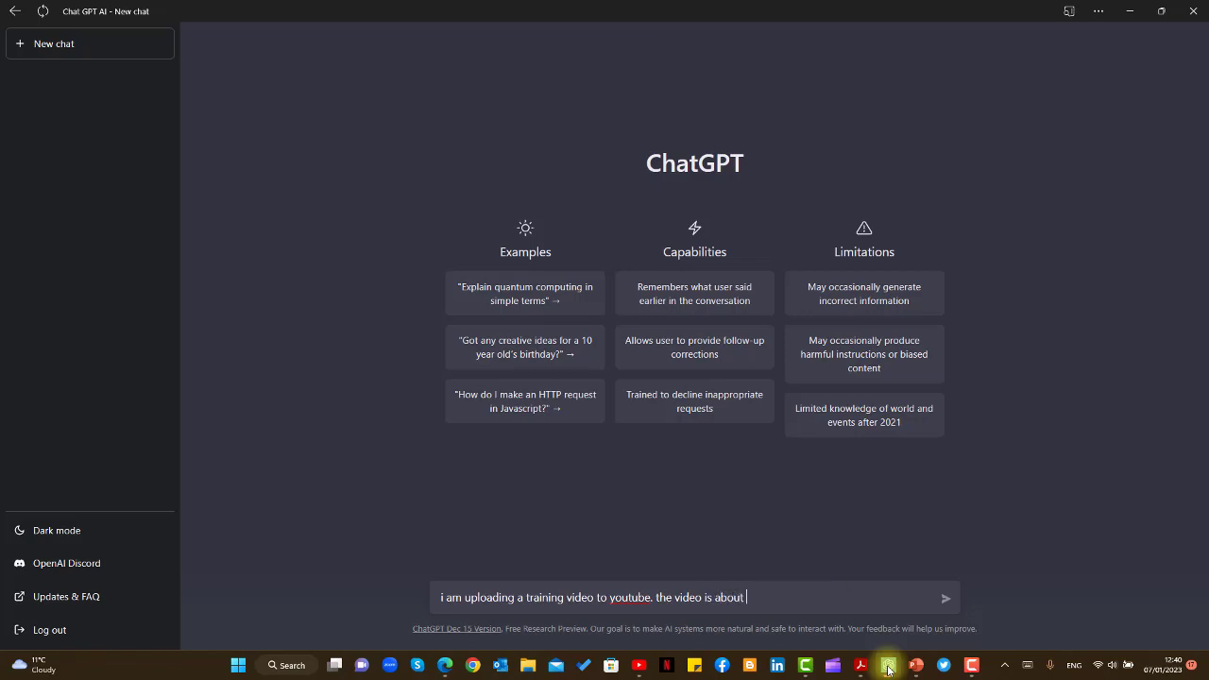
type("instalinstalli")
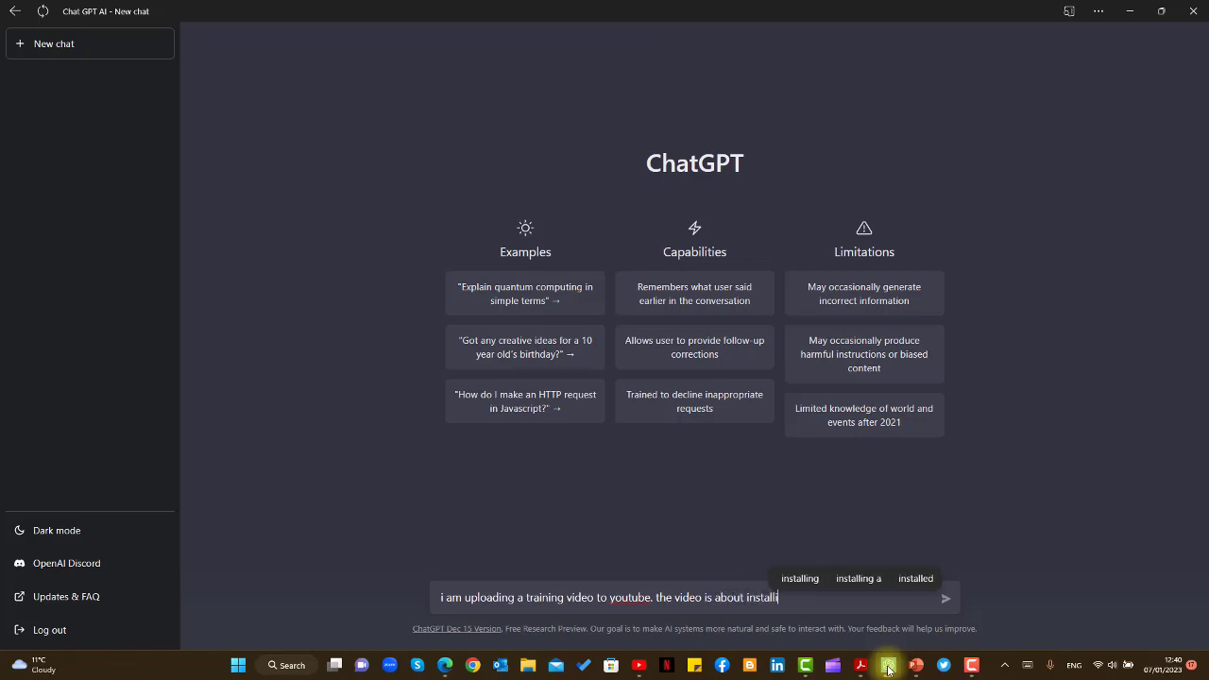
type("ng ")
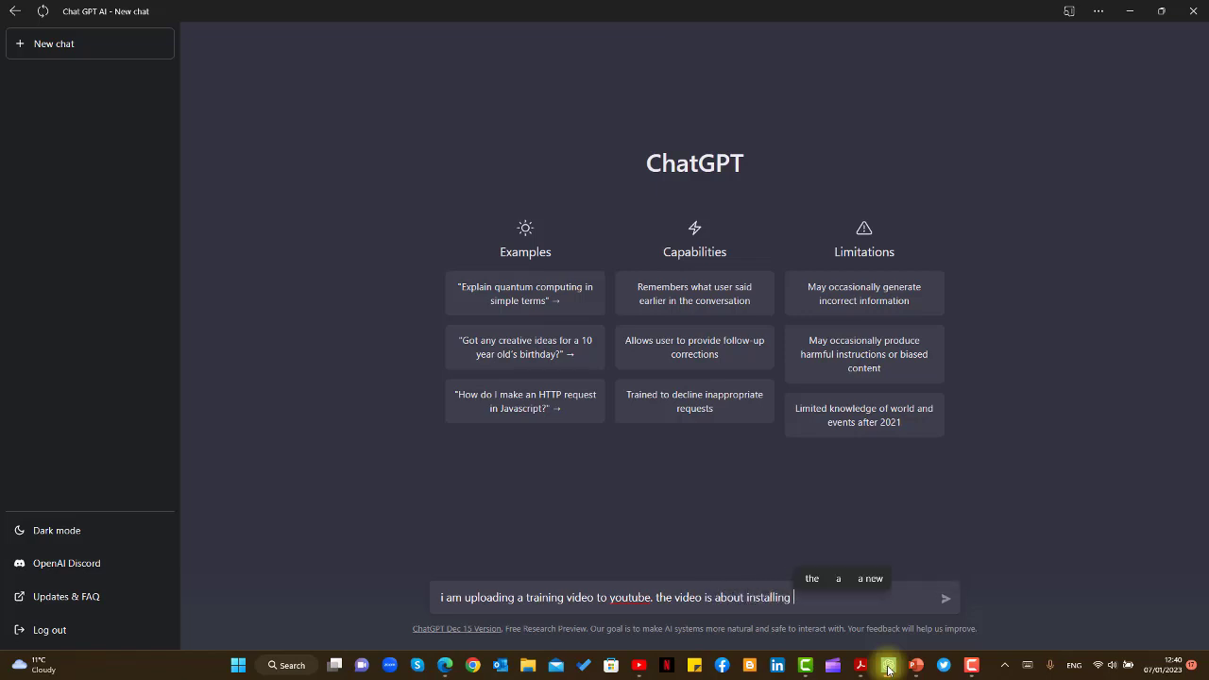
type("chat")
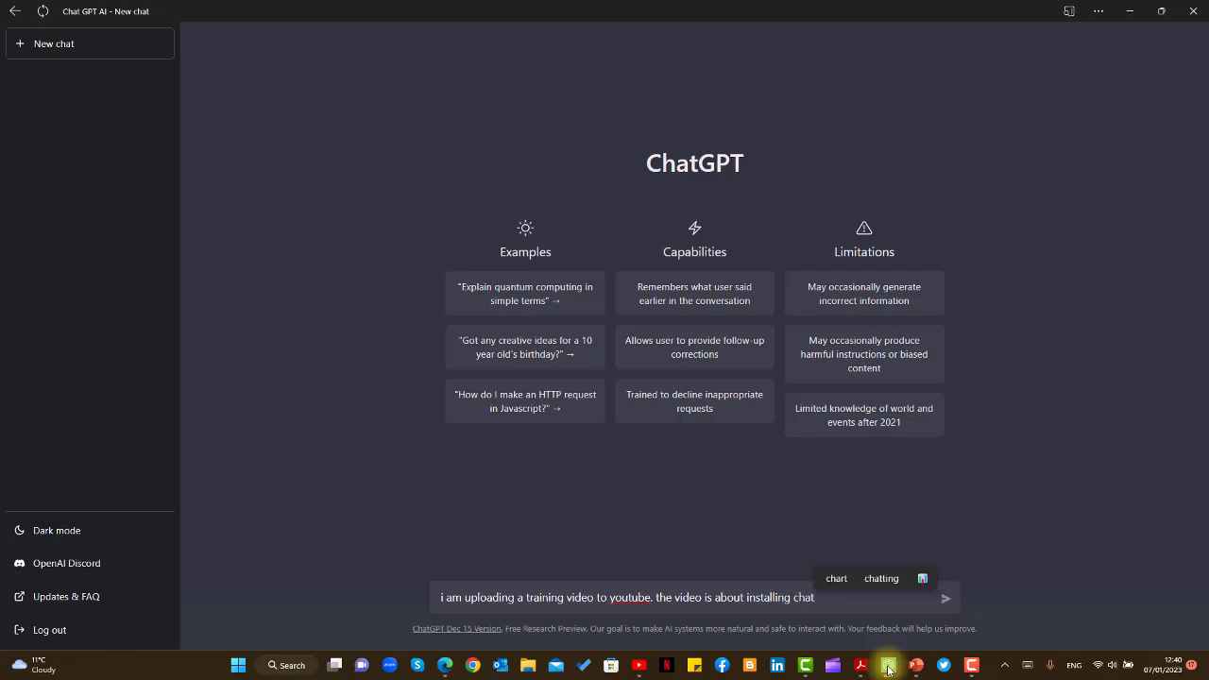
type("gpt as ")
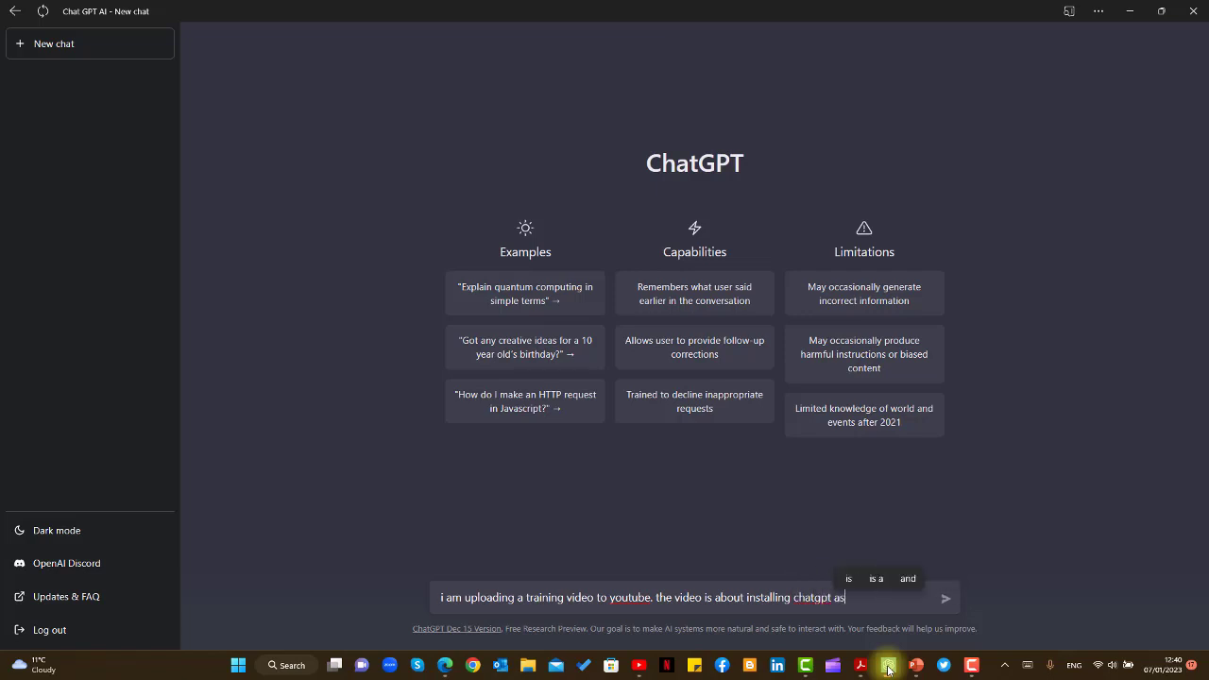
type("an ")
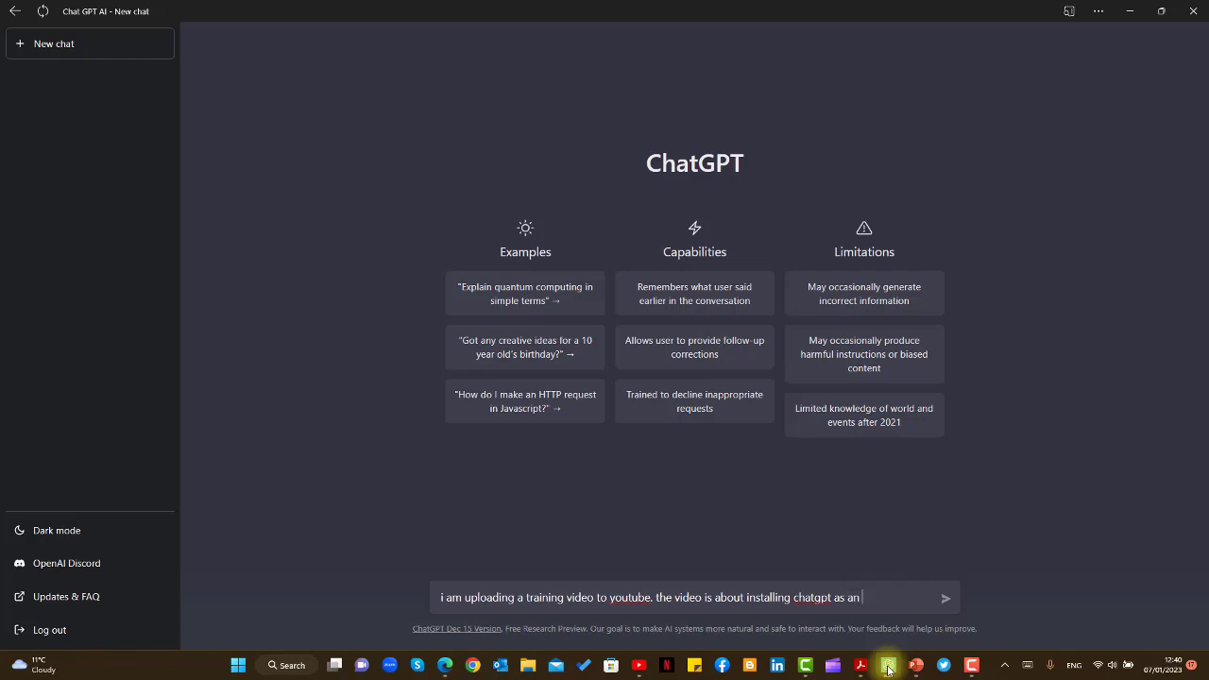
type("app o")
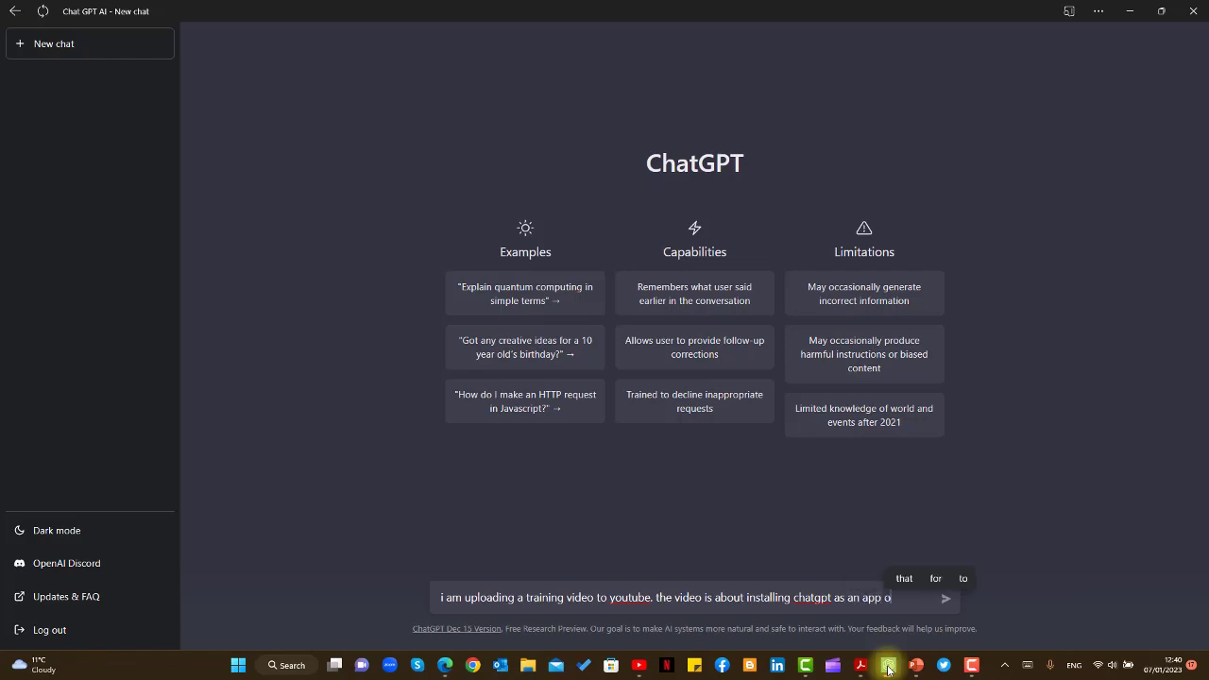
type("n windows")
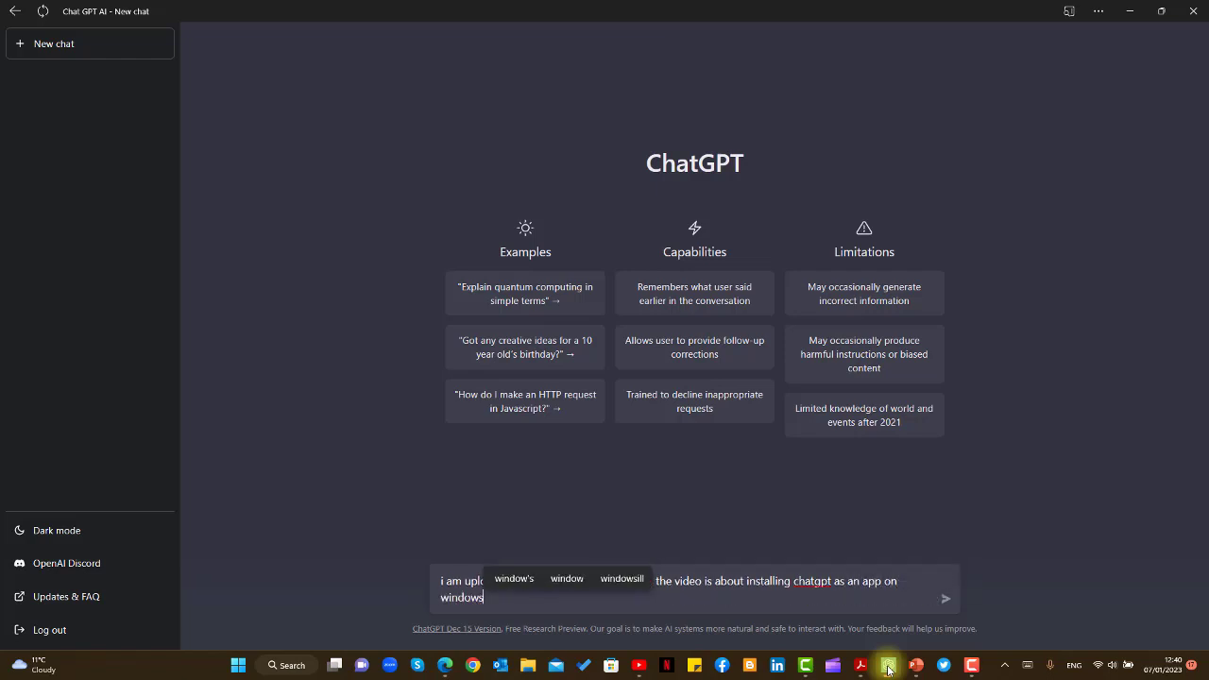
type(". writ")
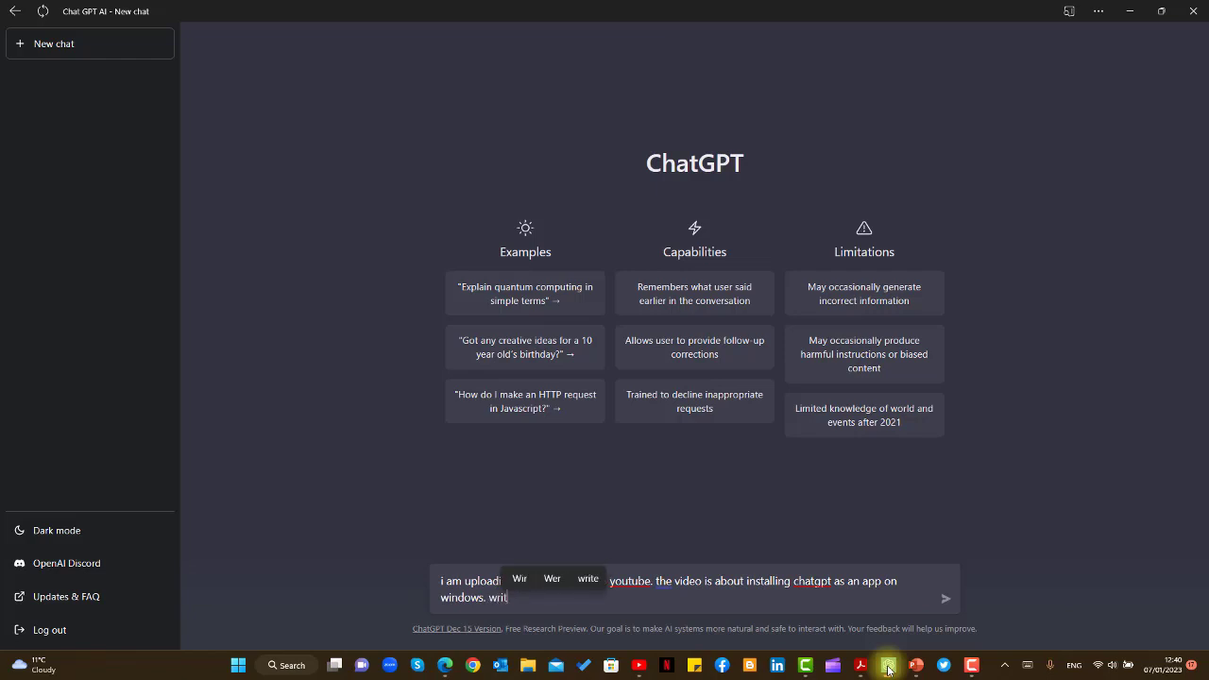
type("e a video dess")
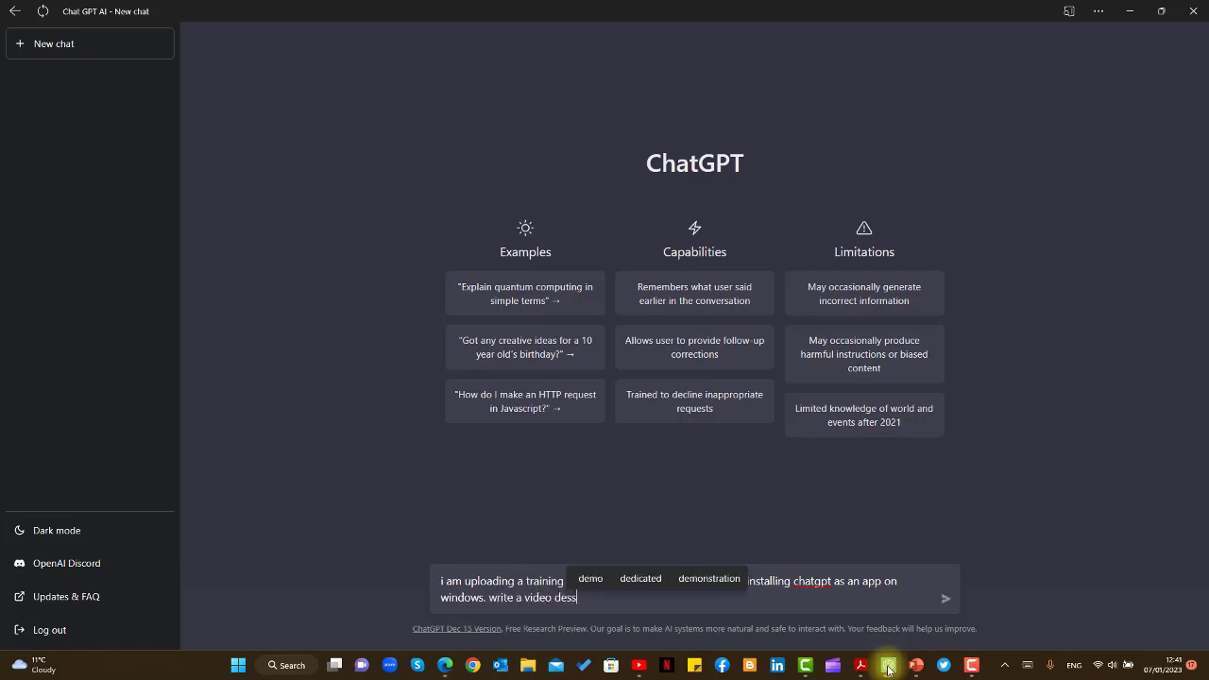
key("BackSpace")
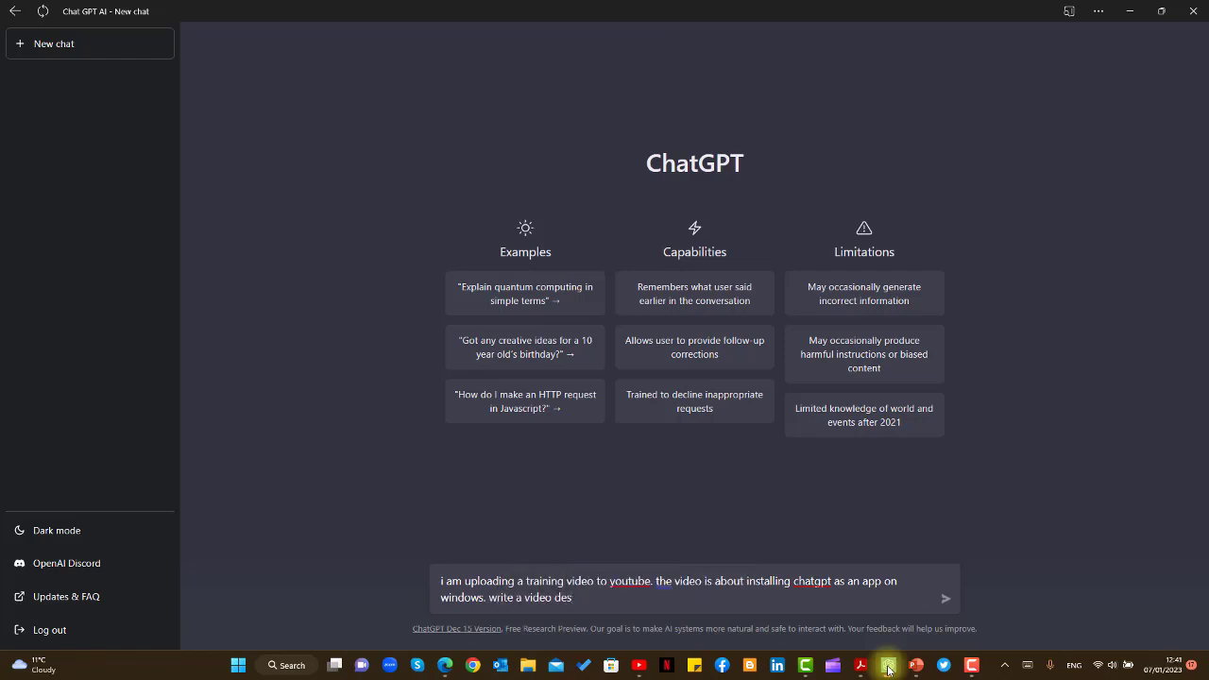
type("cription")
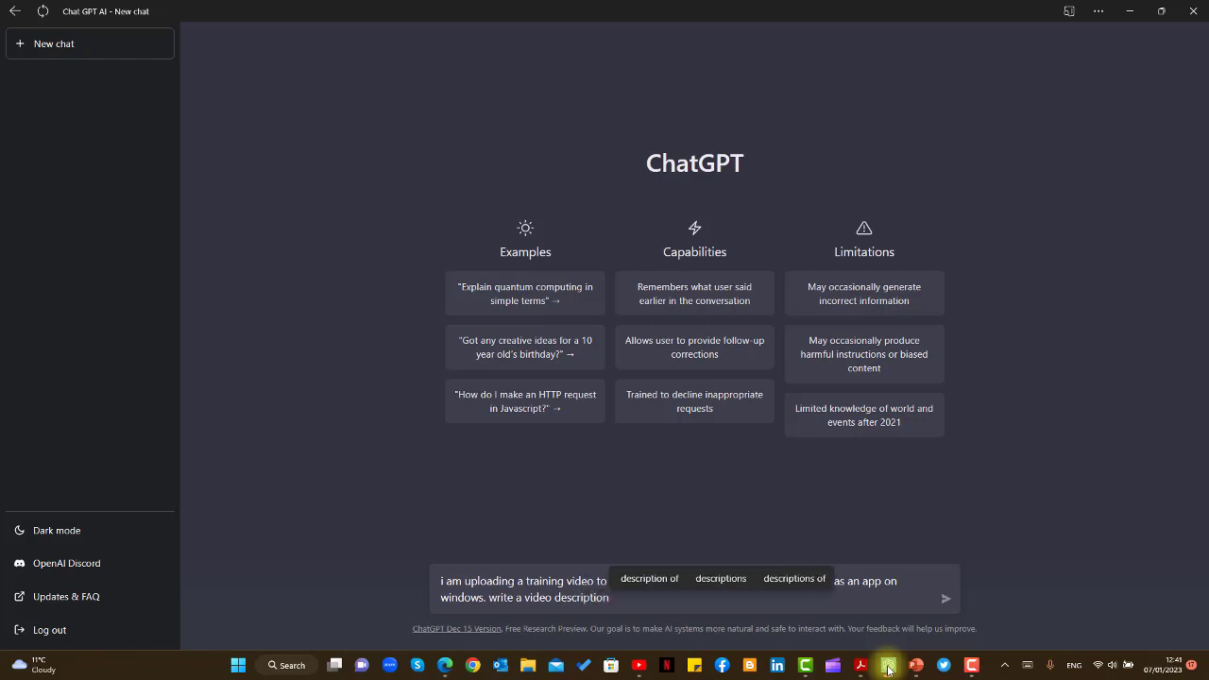
key("Return")
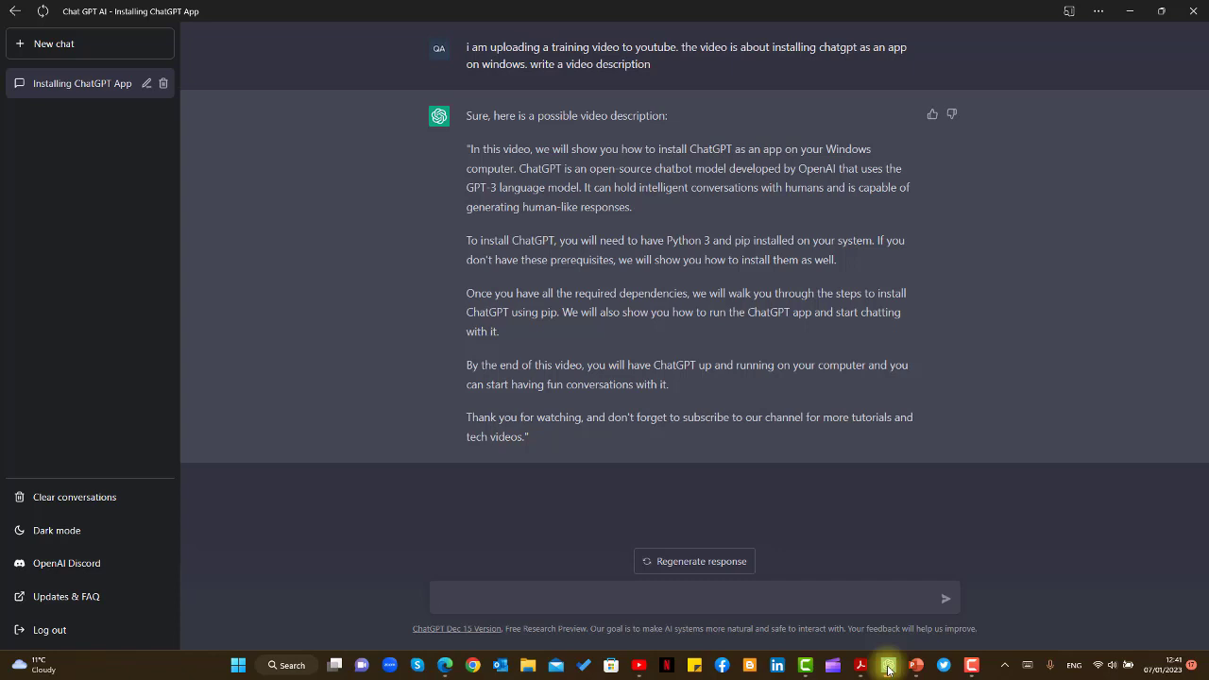
Send the follow-up prompt "list a few tags for the above video for my youtube channel".
type("ist a f")
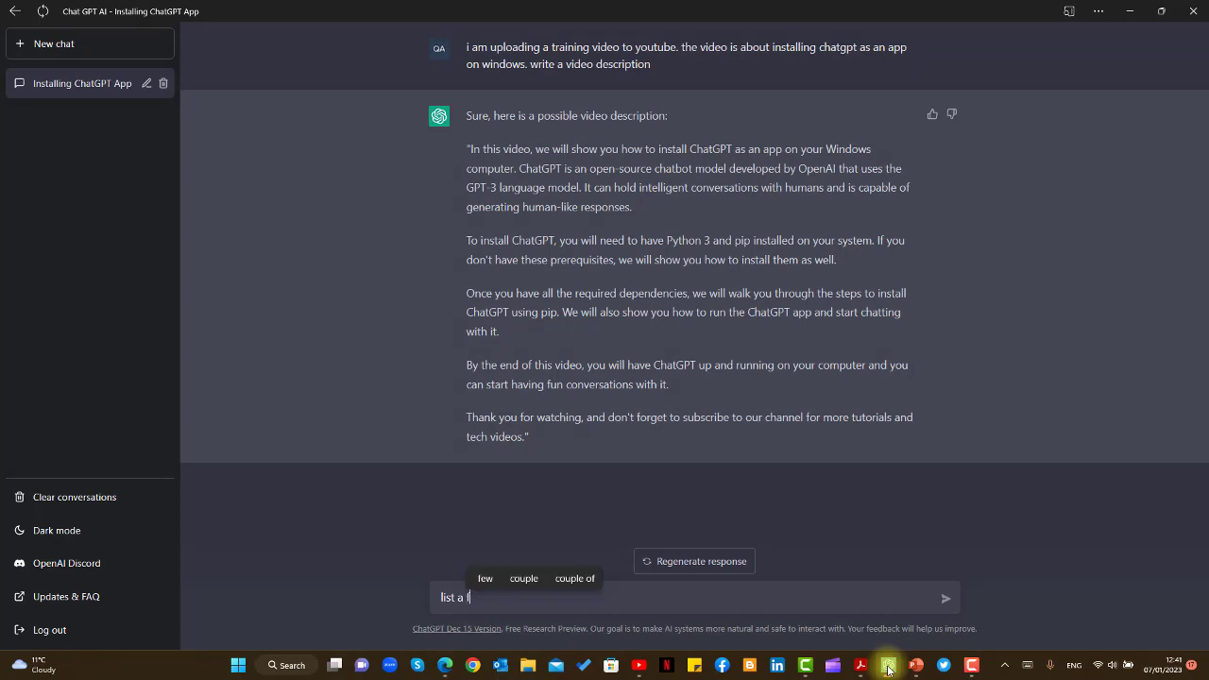
type("ew tags ")
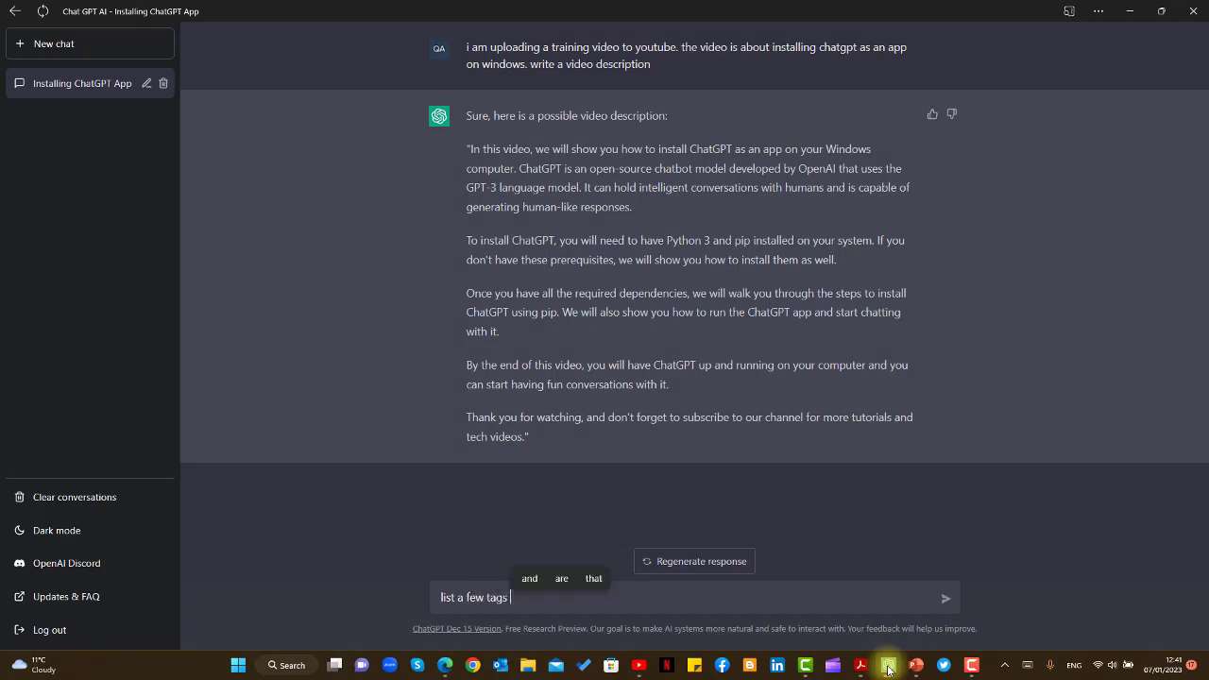
type("for the abo")
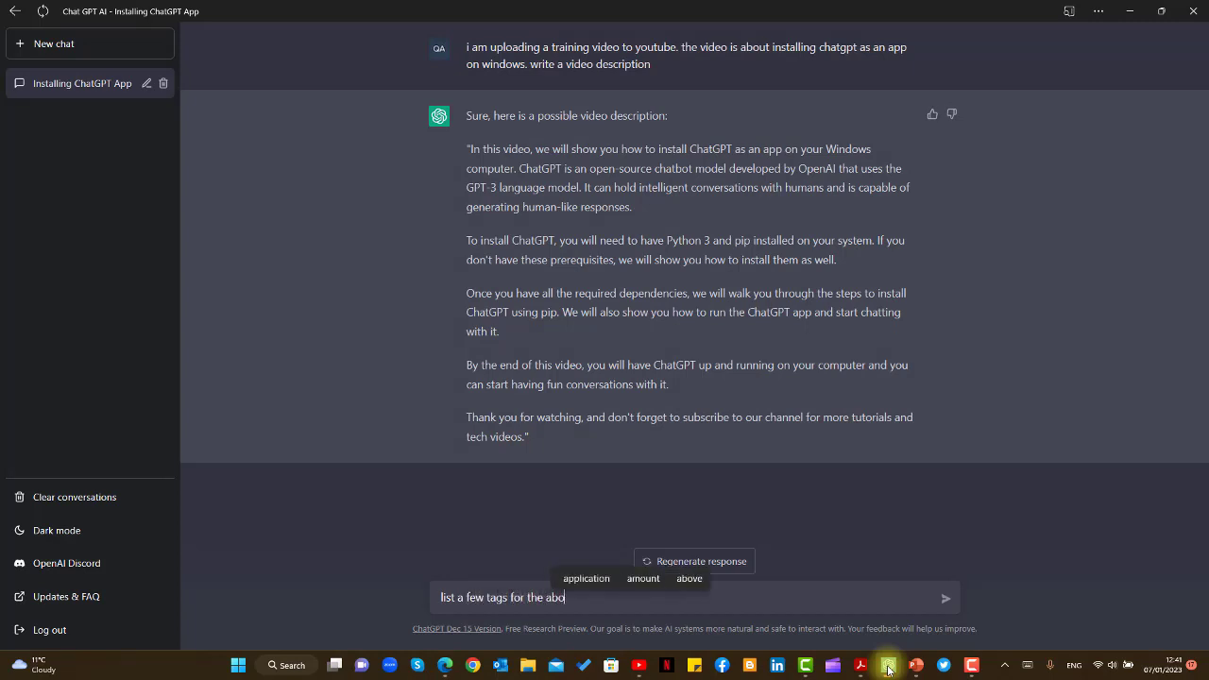
type("ve video fo")
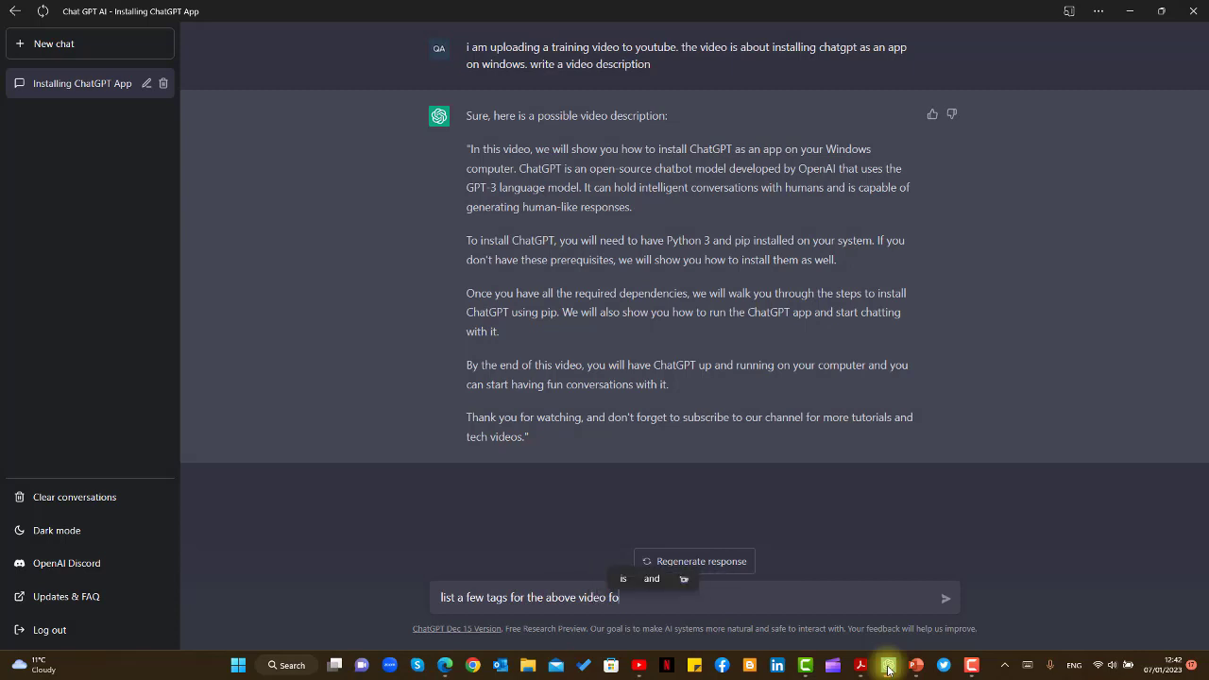
type("r my ")
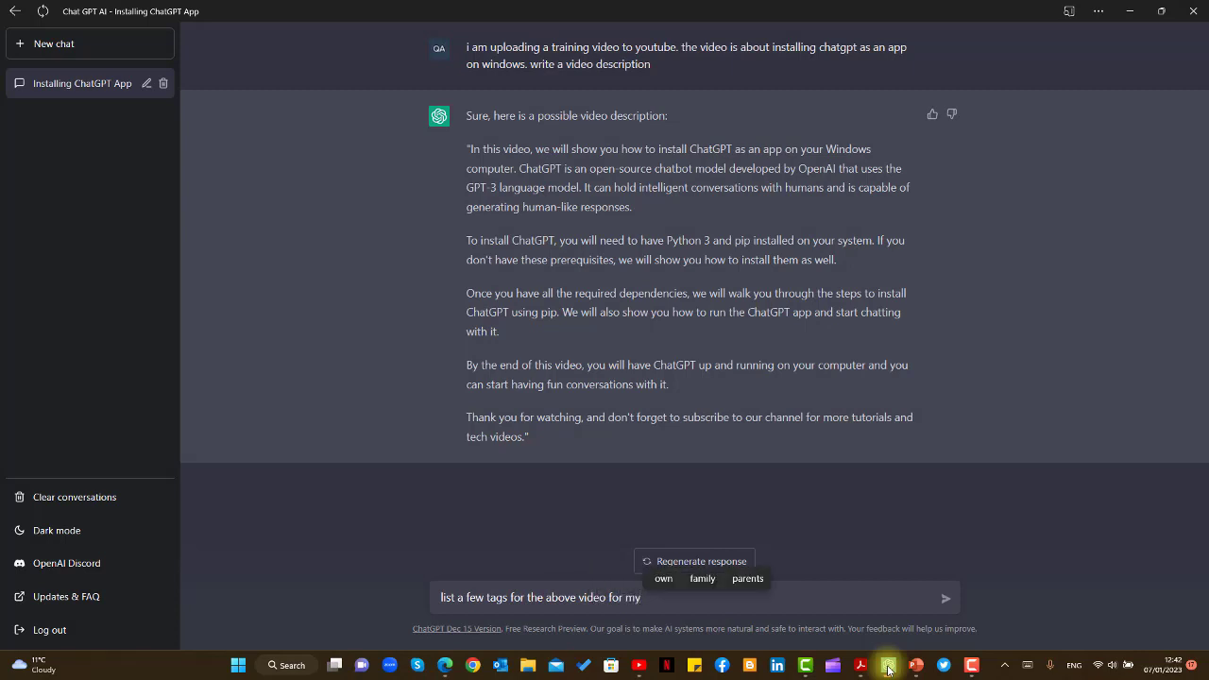
type("youtube chann")
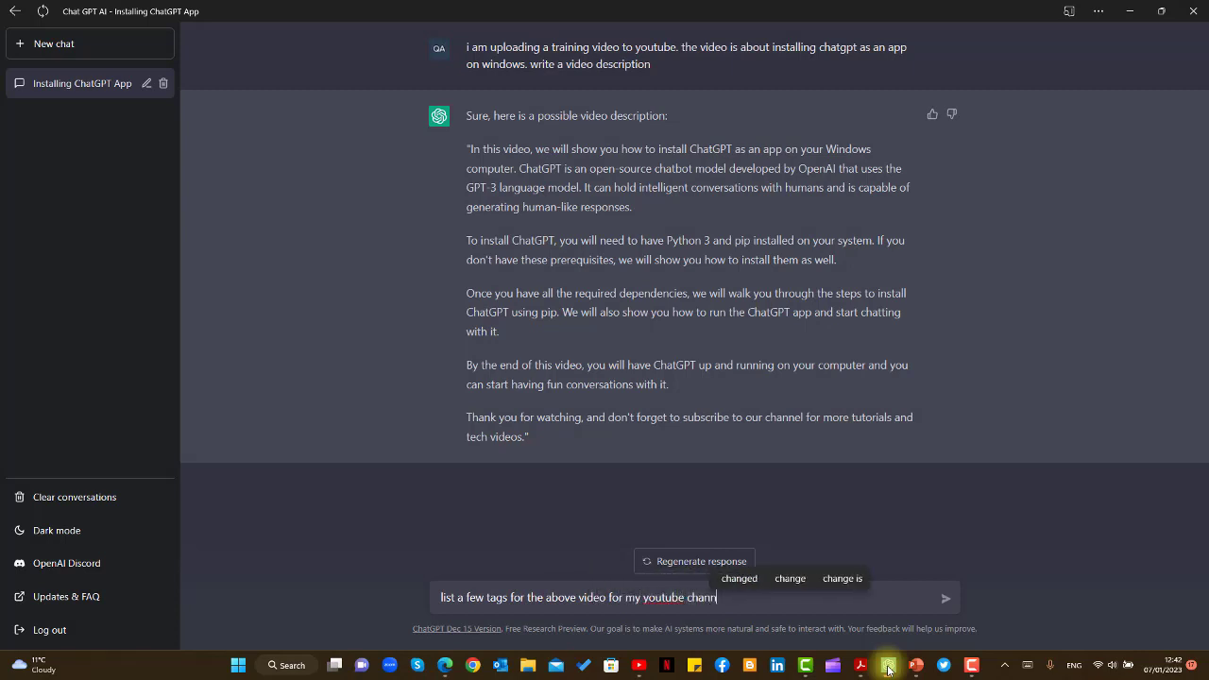
type("el")
key("Return")
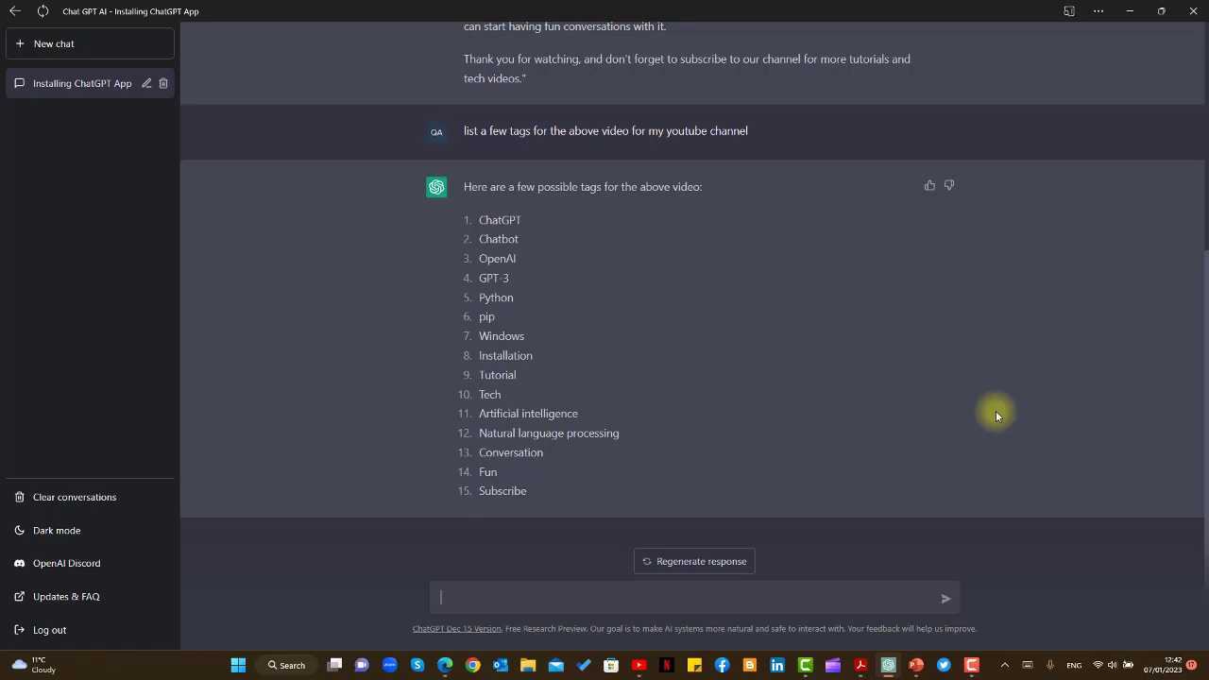
Send the follow-up prompt "rewrite the tags and separate them by comma".
type("ewrit")
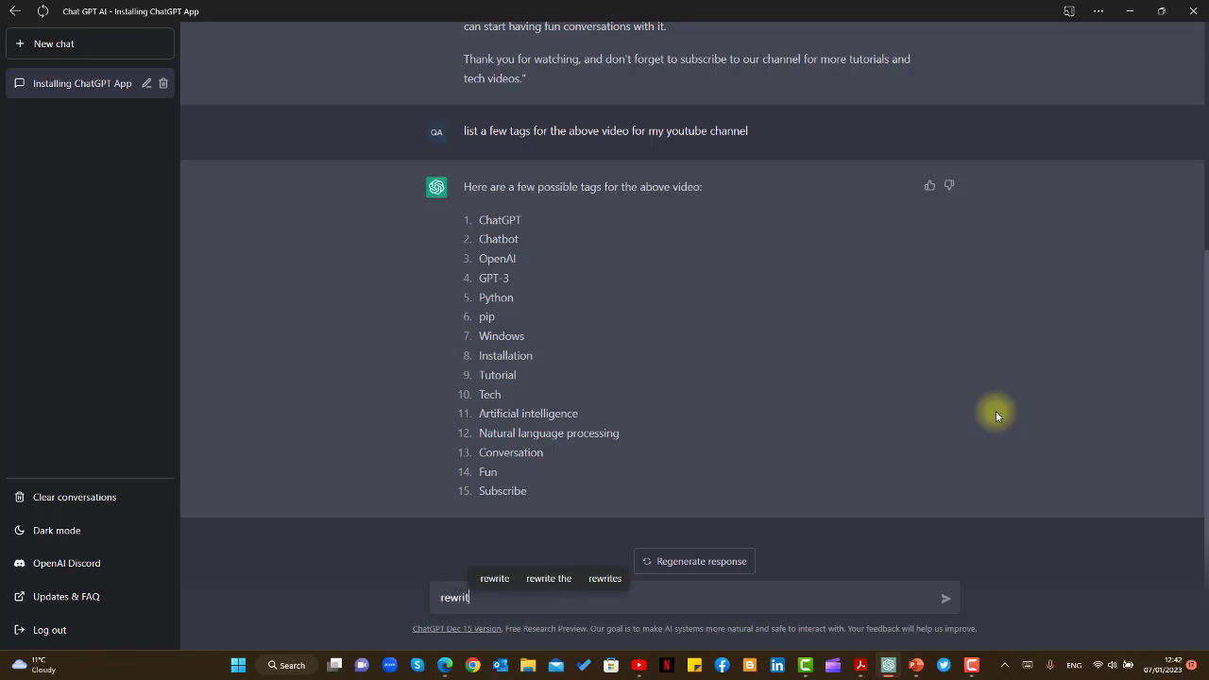
type("e the tags ")
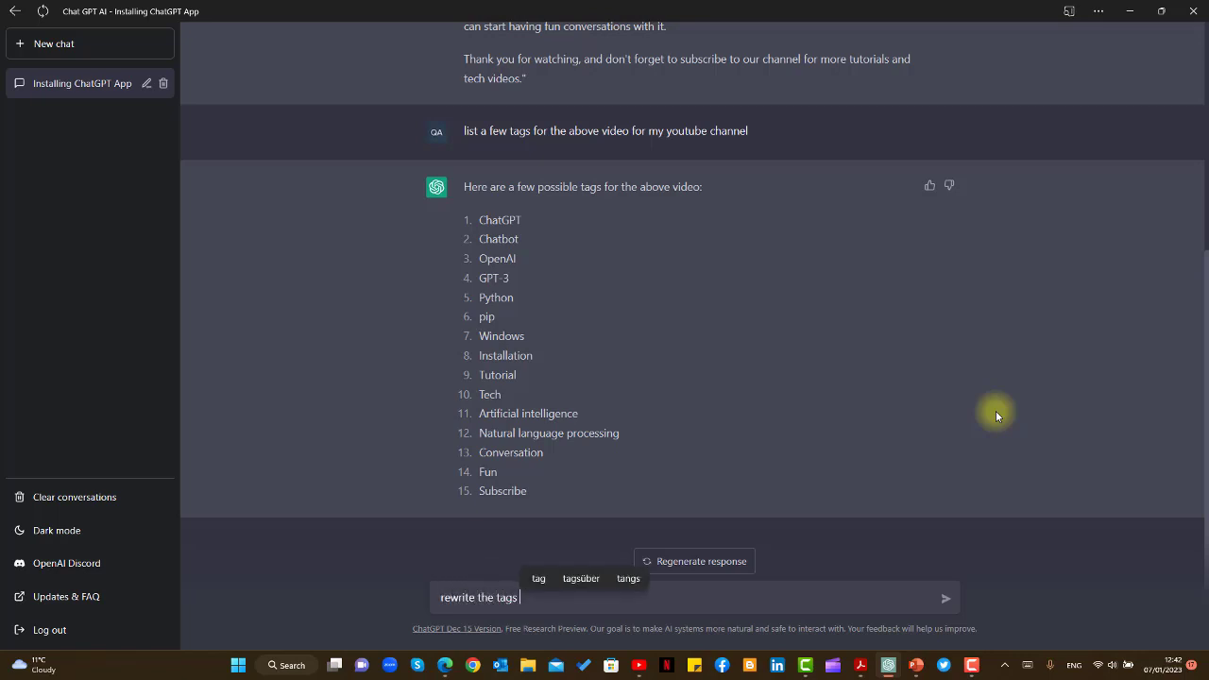
type("and separa")
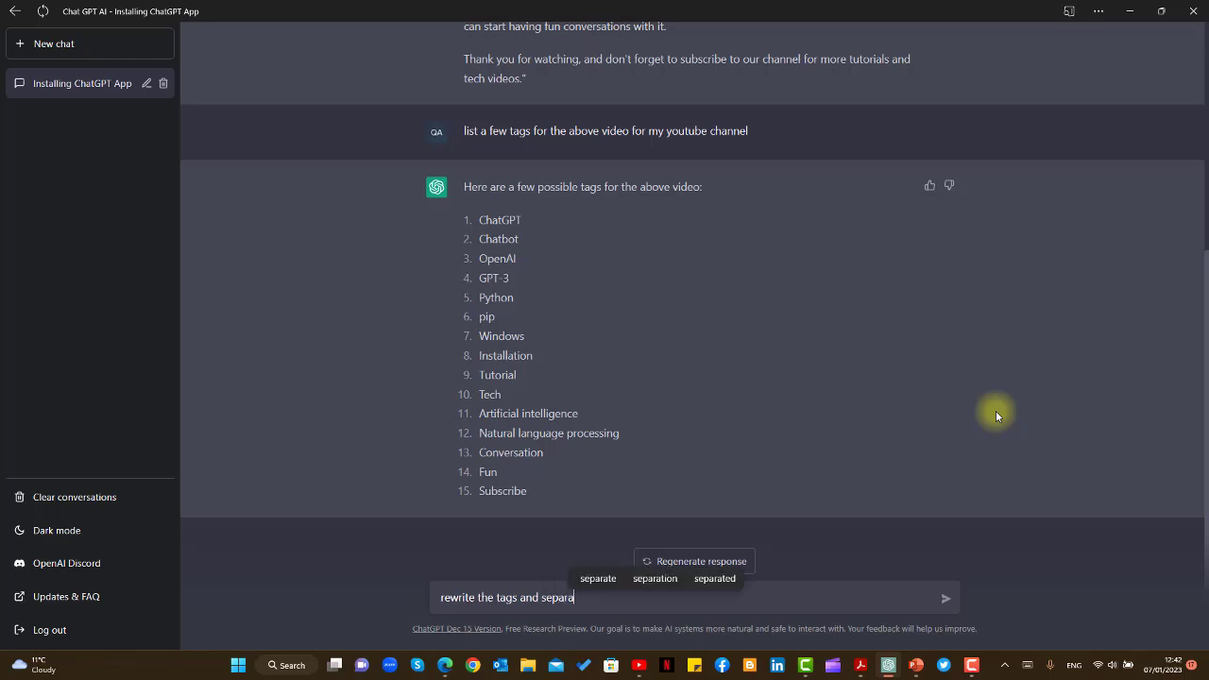
type("te them by")
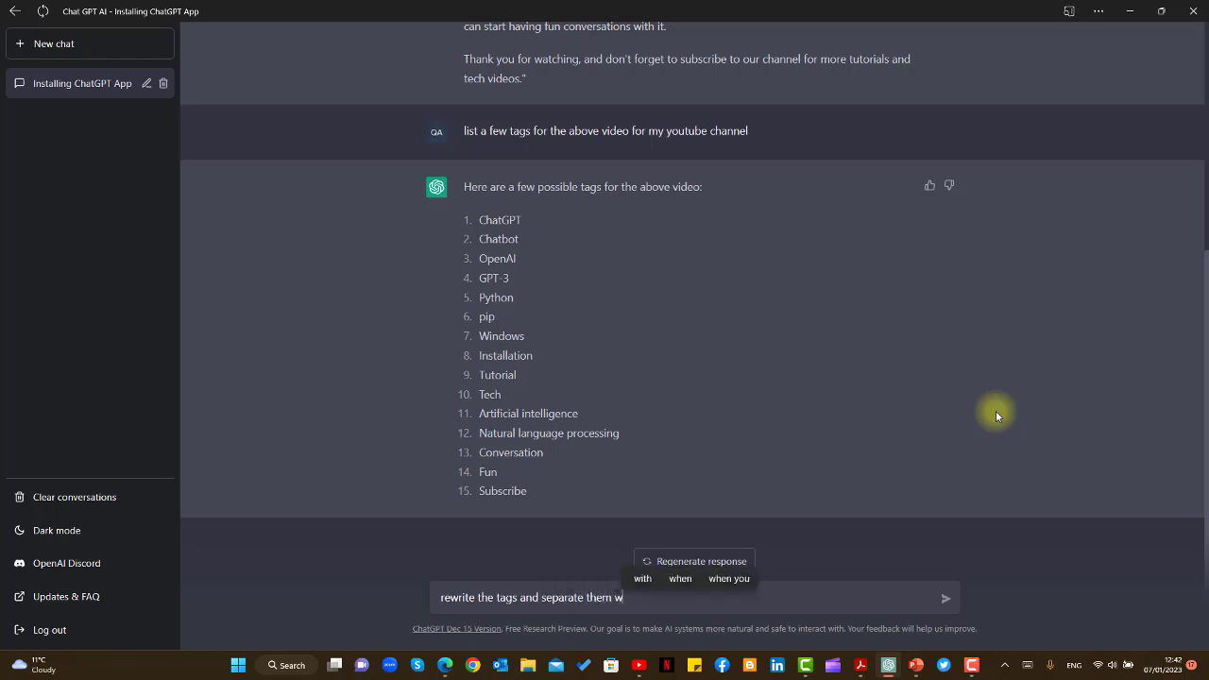
type(" comma")
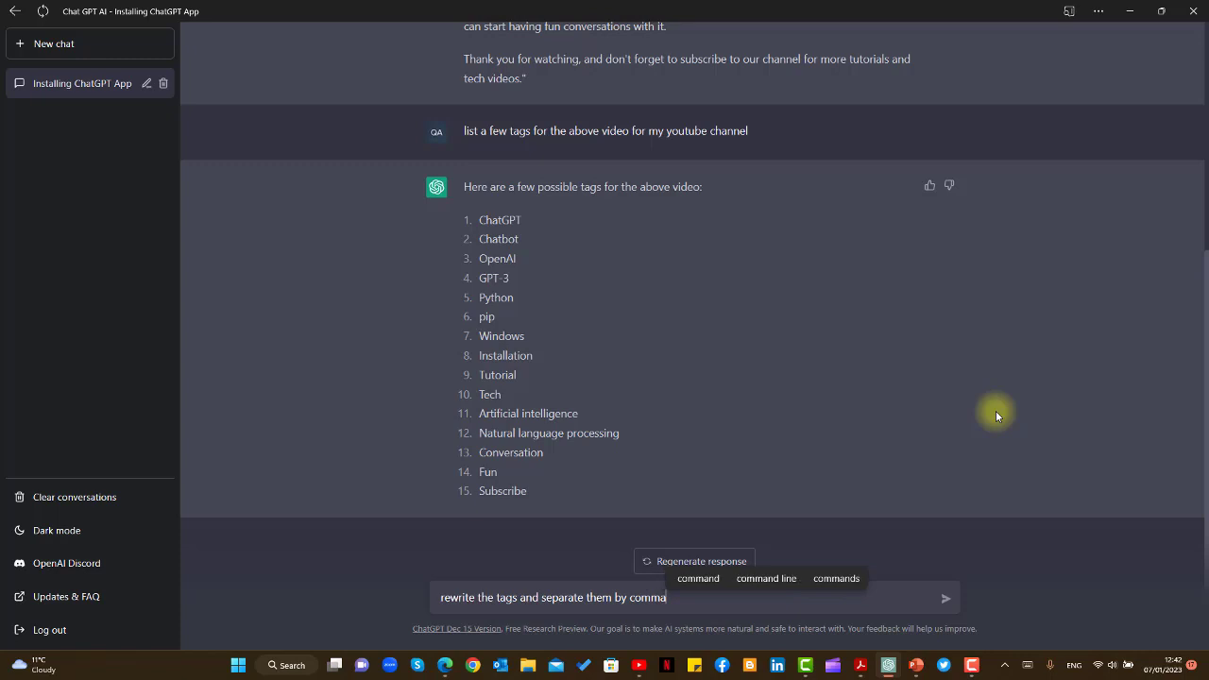
key("Return")
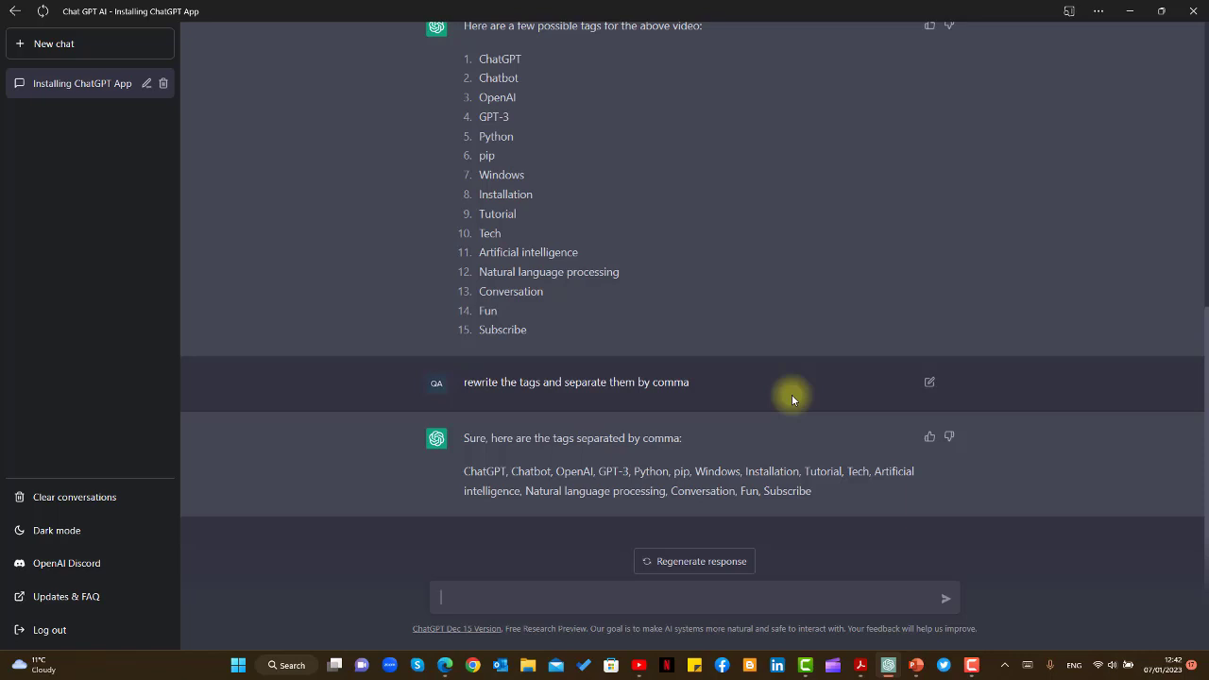
Edit the earlier tags prompt to read "list a few attractive and engaging tags for the above video for my youtube channel" and resubmit it.
scroll(792, 400, "up", 1)
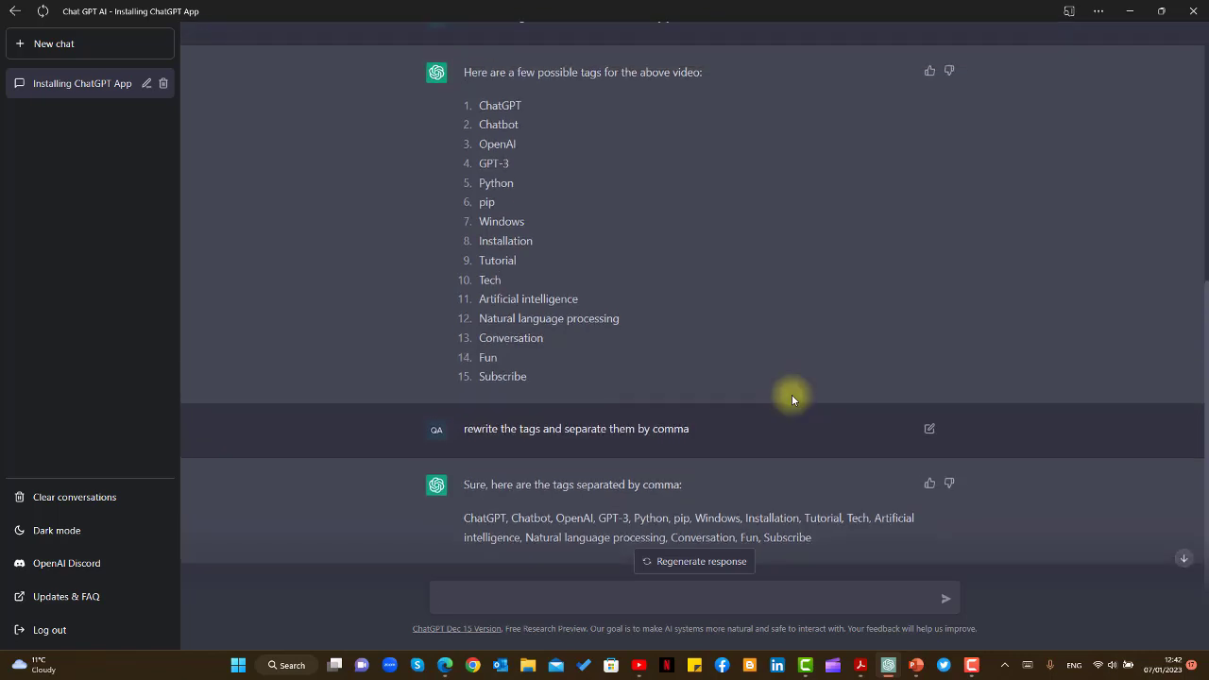
scroll(790, 398, "up", 3)
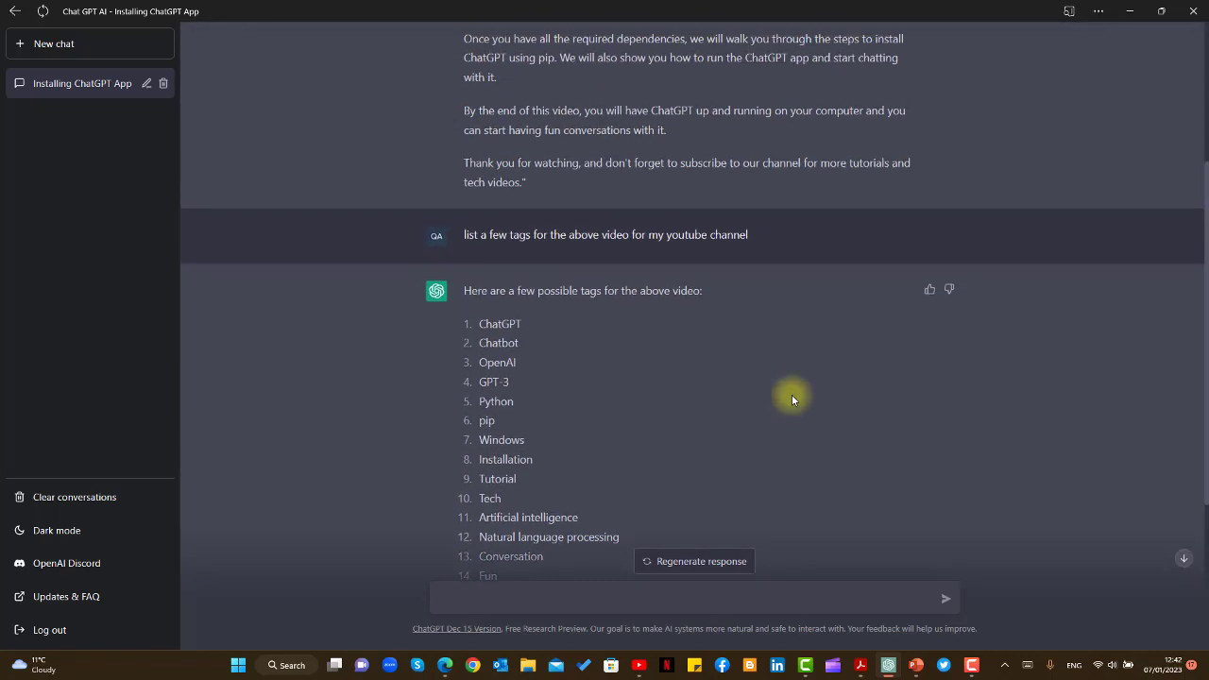
left_click(928, 236)
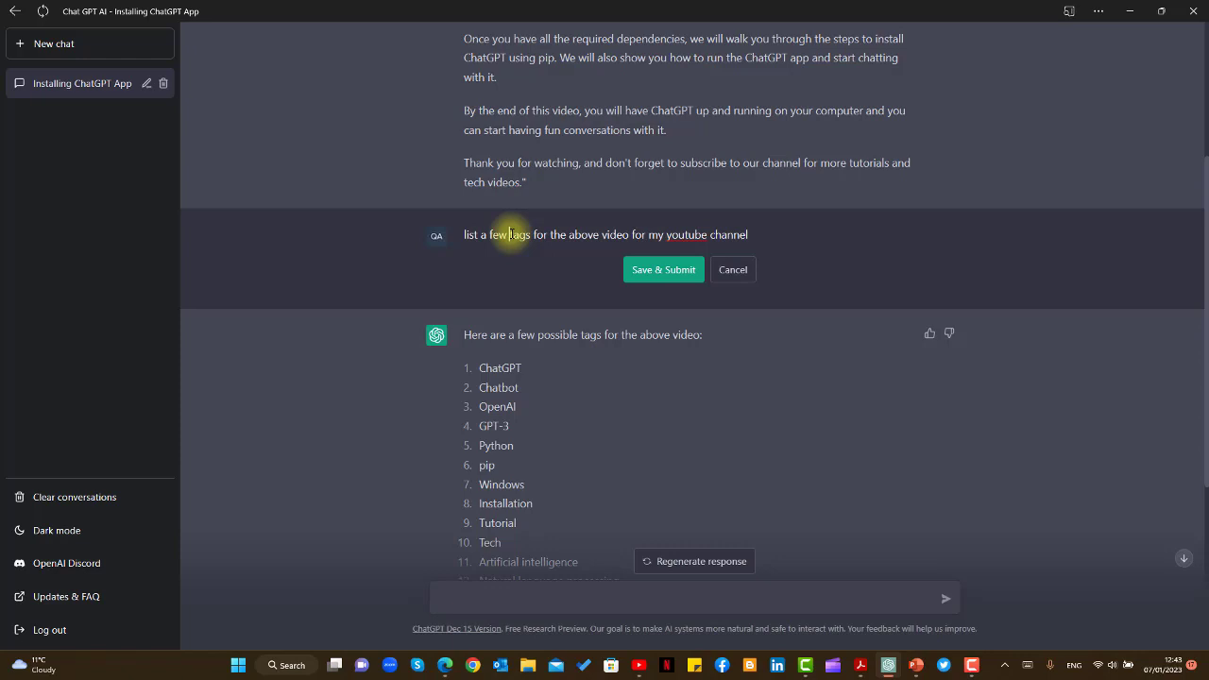
type("attraac")
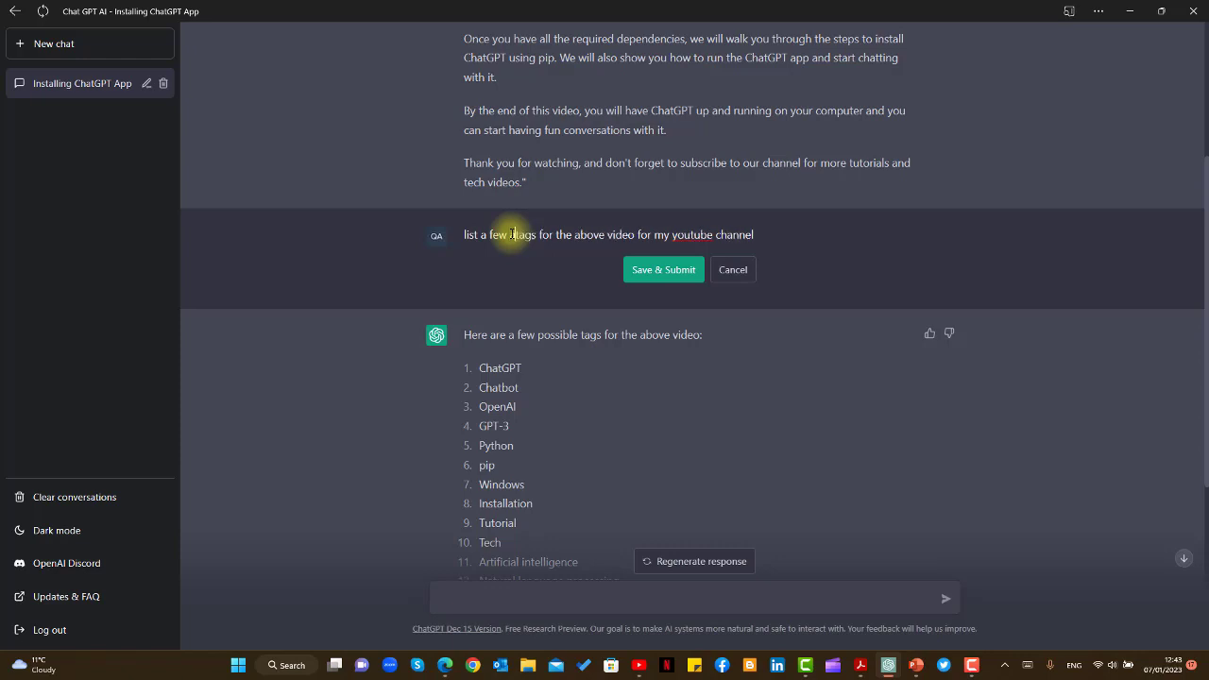
key("BackSpace")
key("BackSpace")
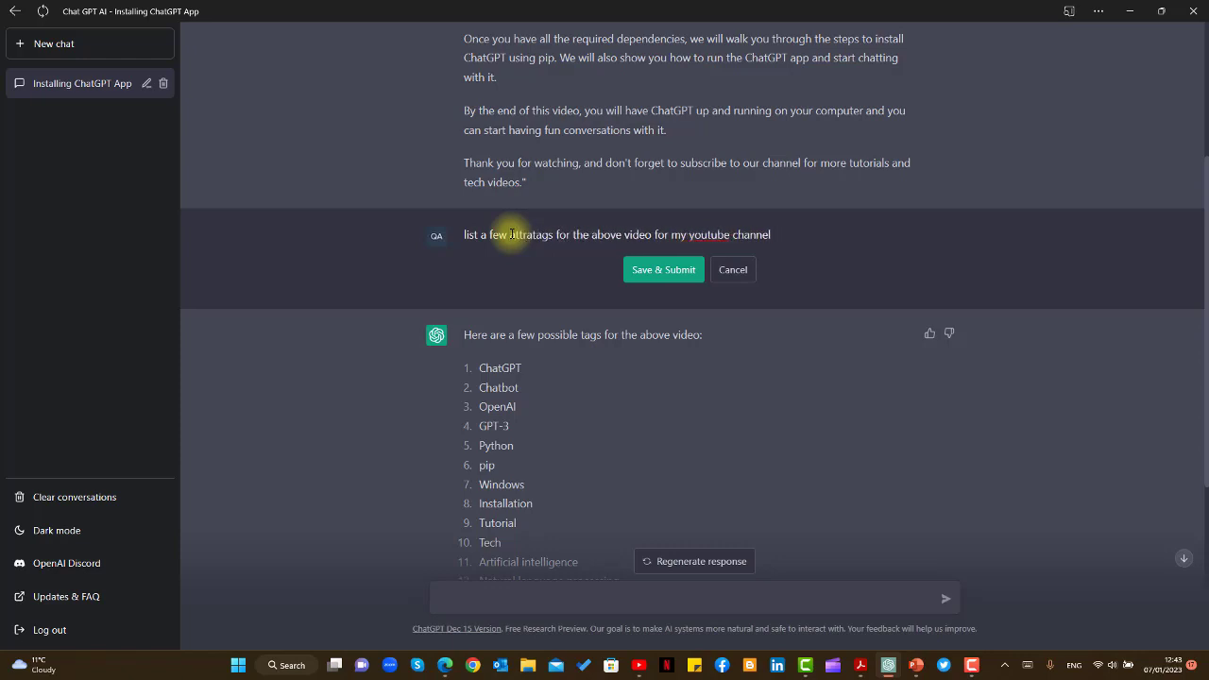
type("ctive and engaging")
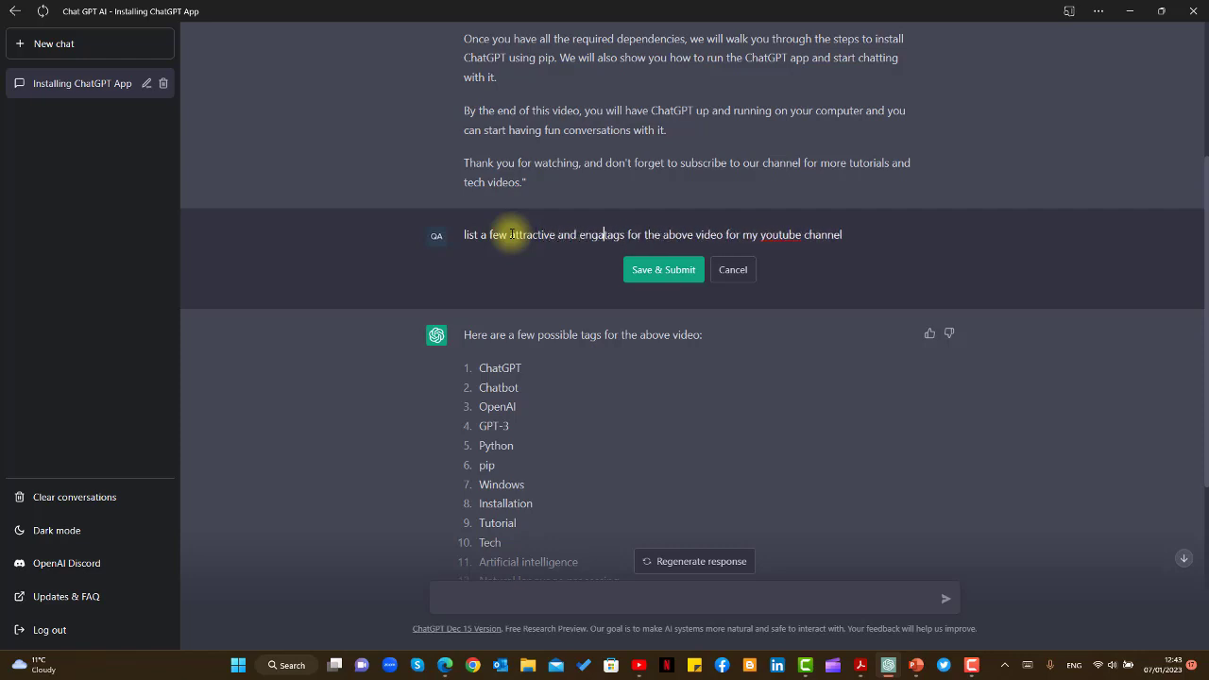
left_click(677, 269)
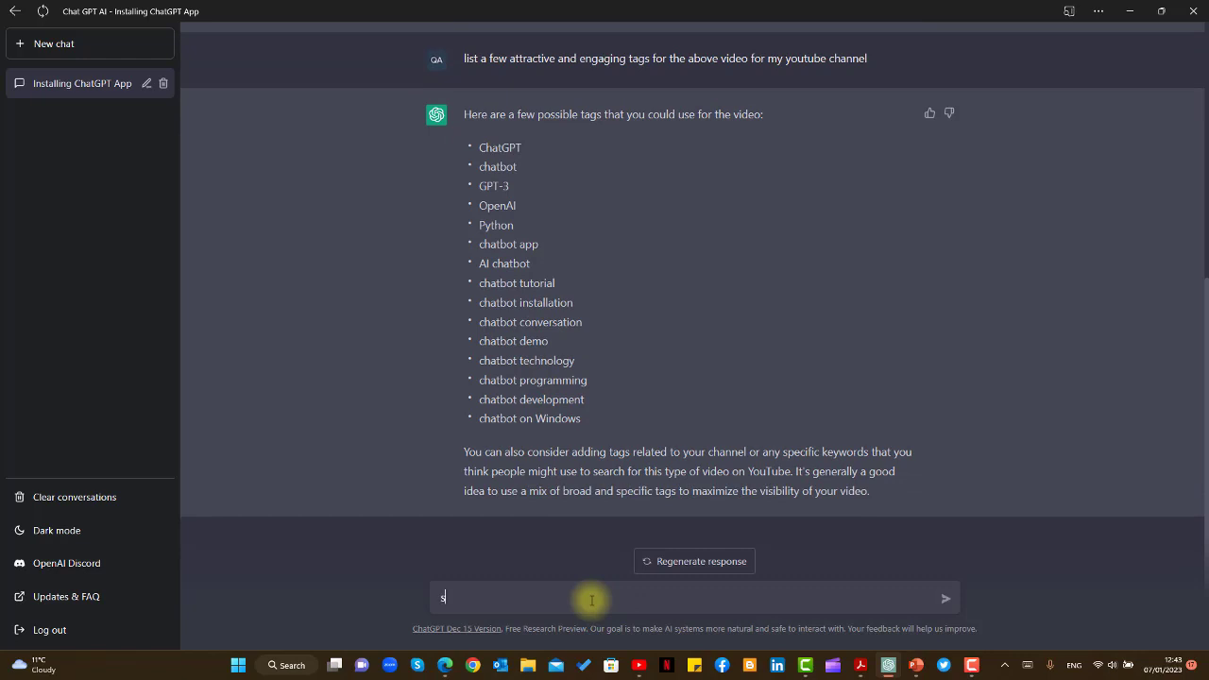
Send the follow-up prompt "separate the above list by comma".
type("eparate the above list y")
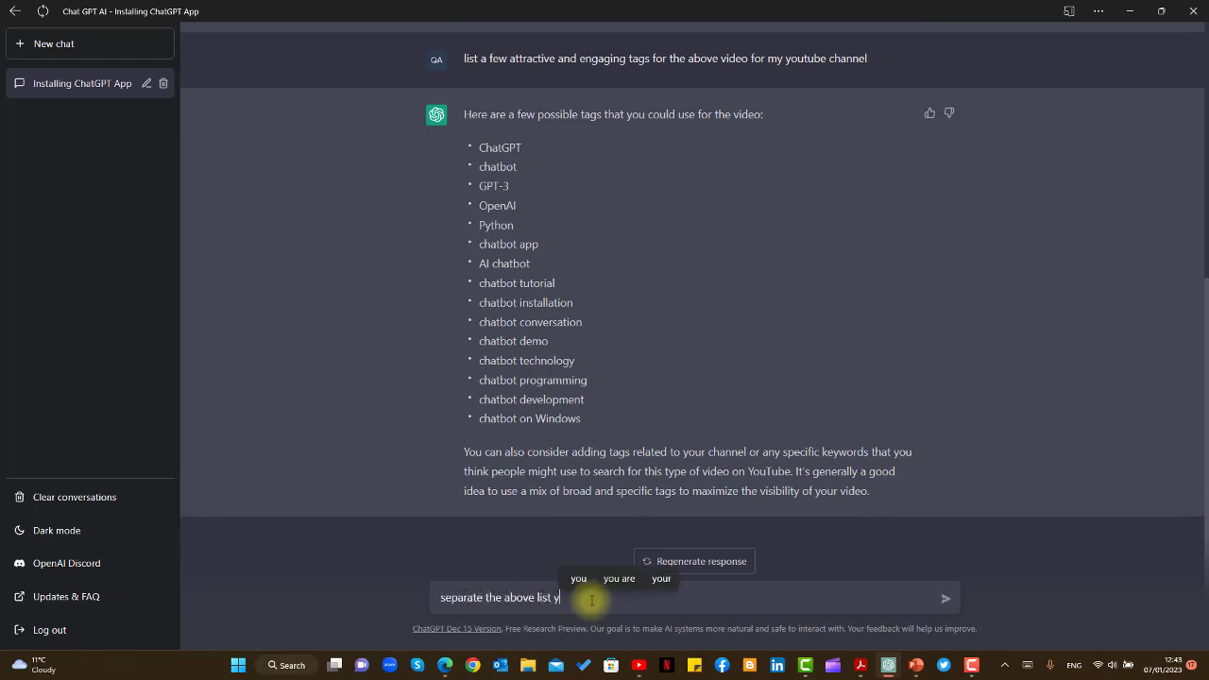
key("BackSpace")
type("by comm")
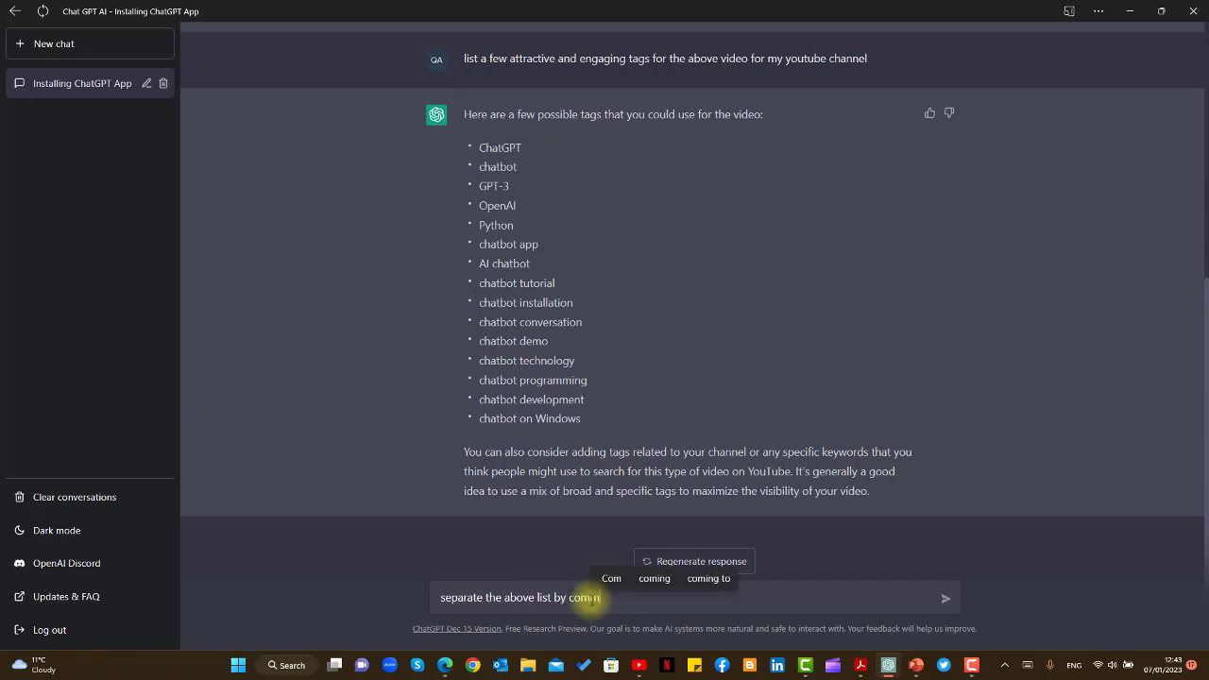
type("a")
key("Return")
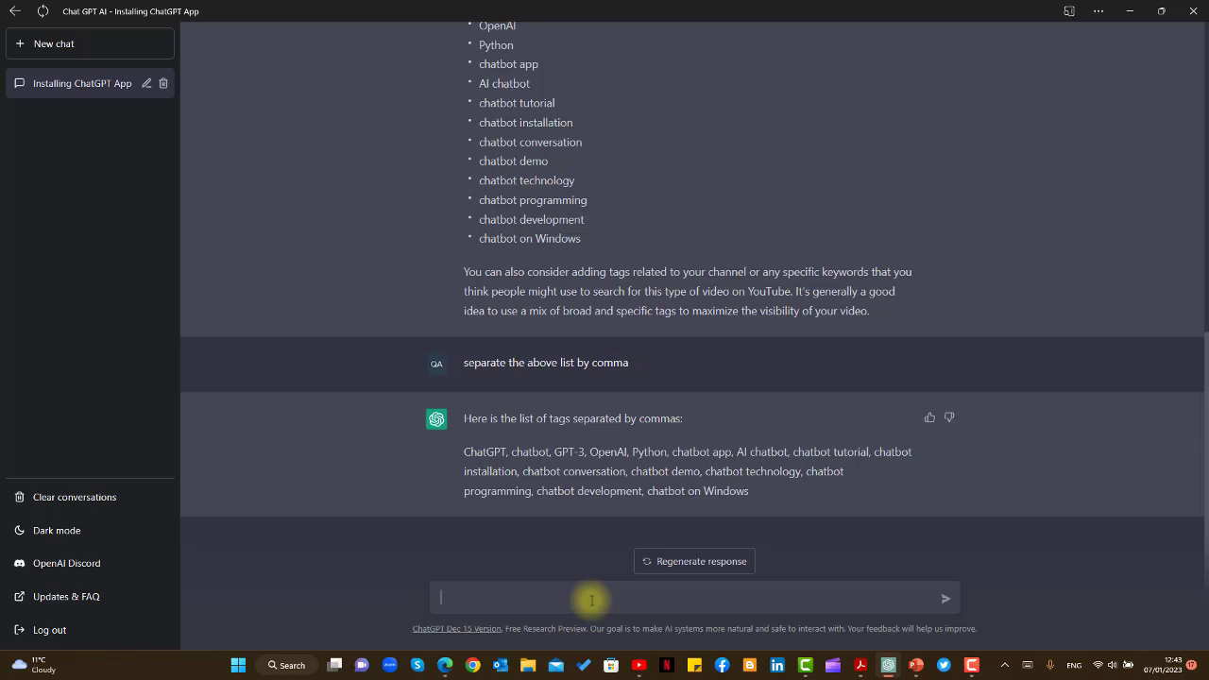
Write the unsent prompt "suggest a few attractive, interesting, and ingaging topics for my video" in the message box.
type("suggest a f")
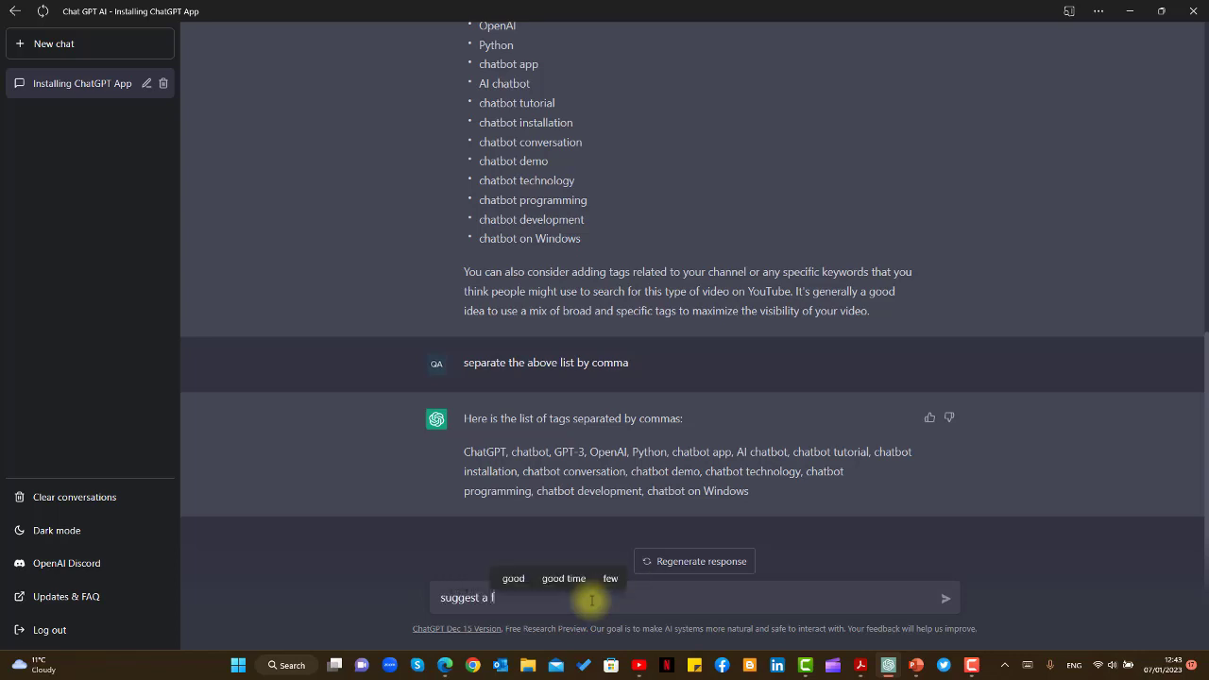
type("ew ")
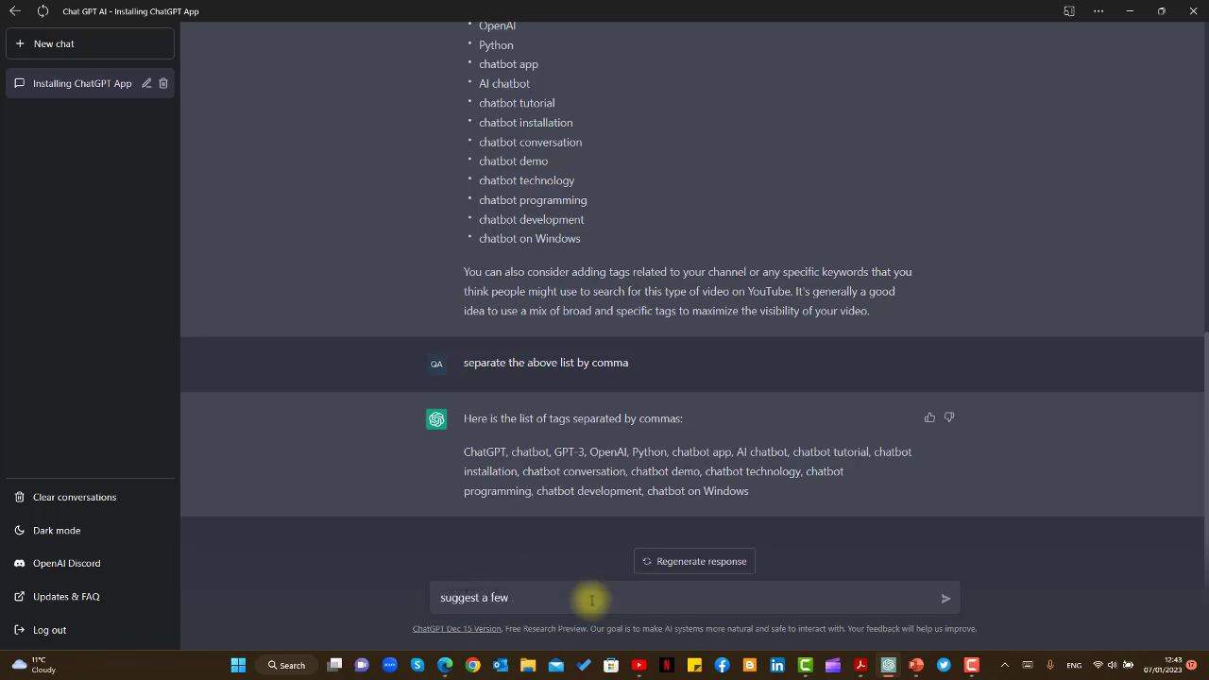
type("attractive")
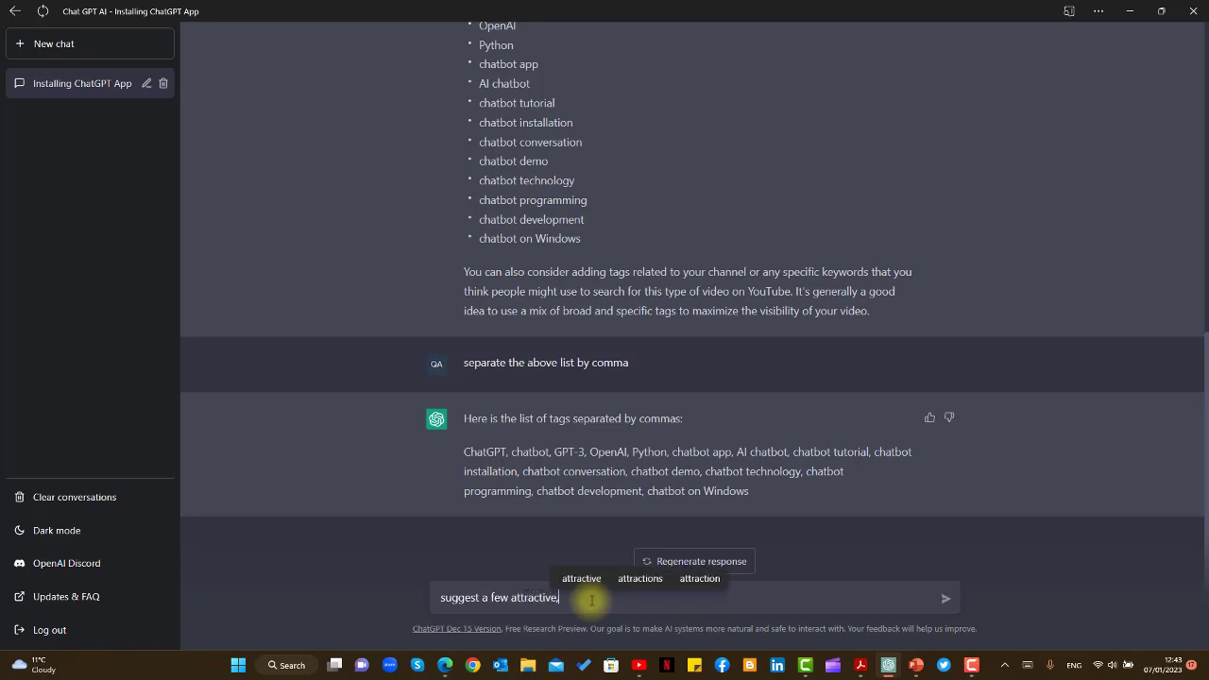
type(", interestin")
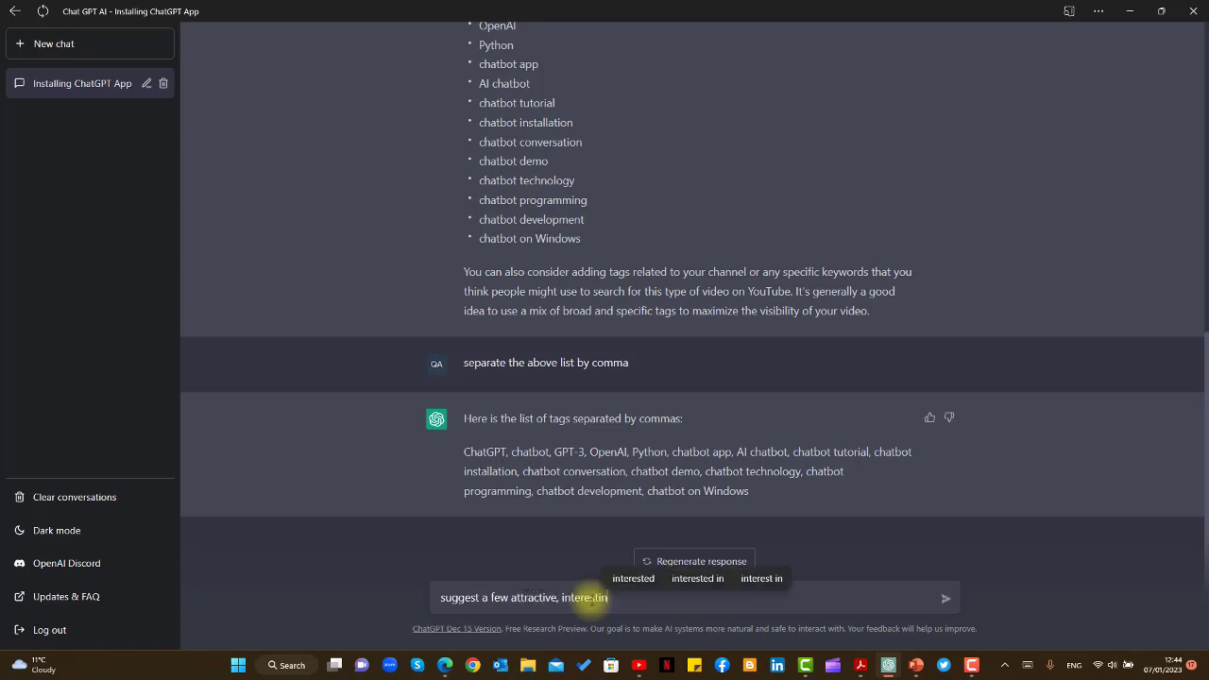
type("g, and ing")
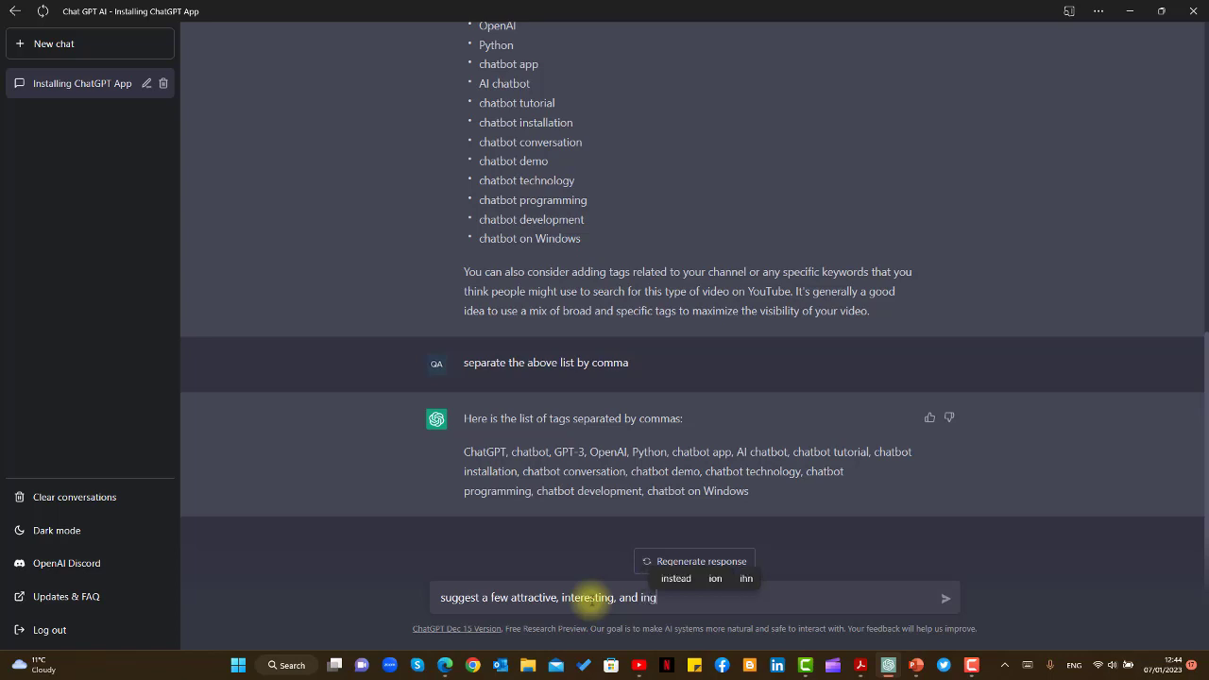
type("aging")
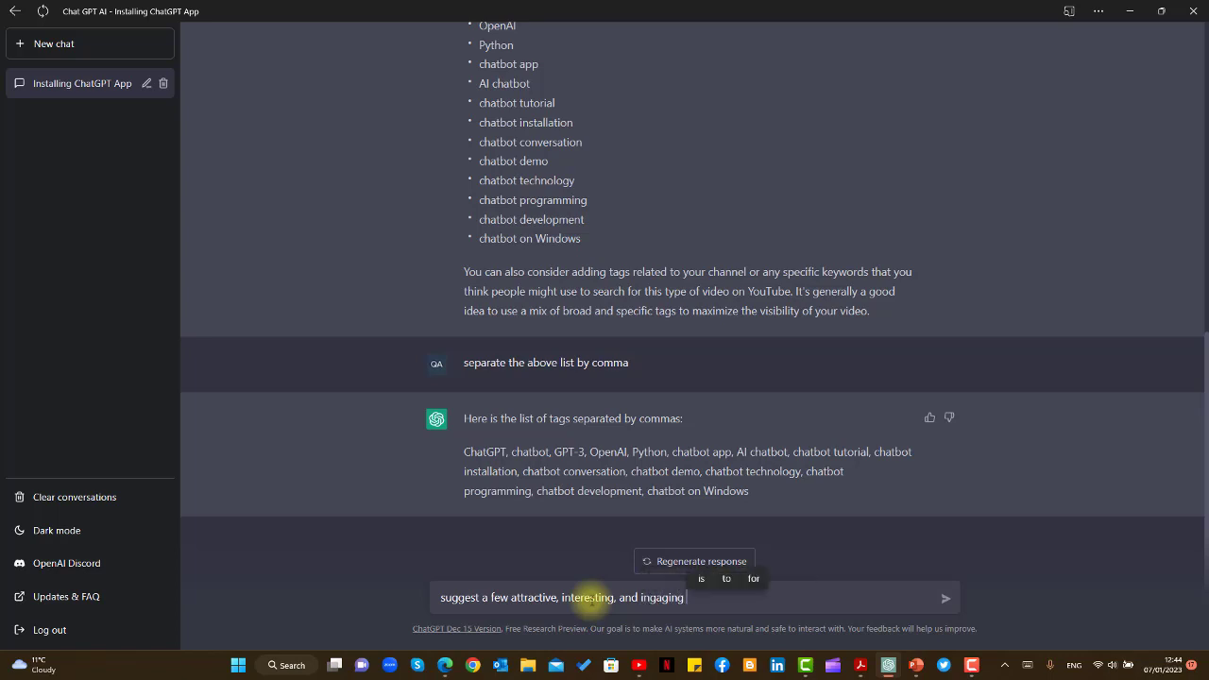
type(" topics for my video")
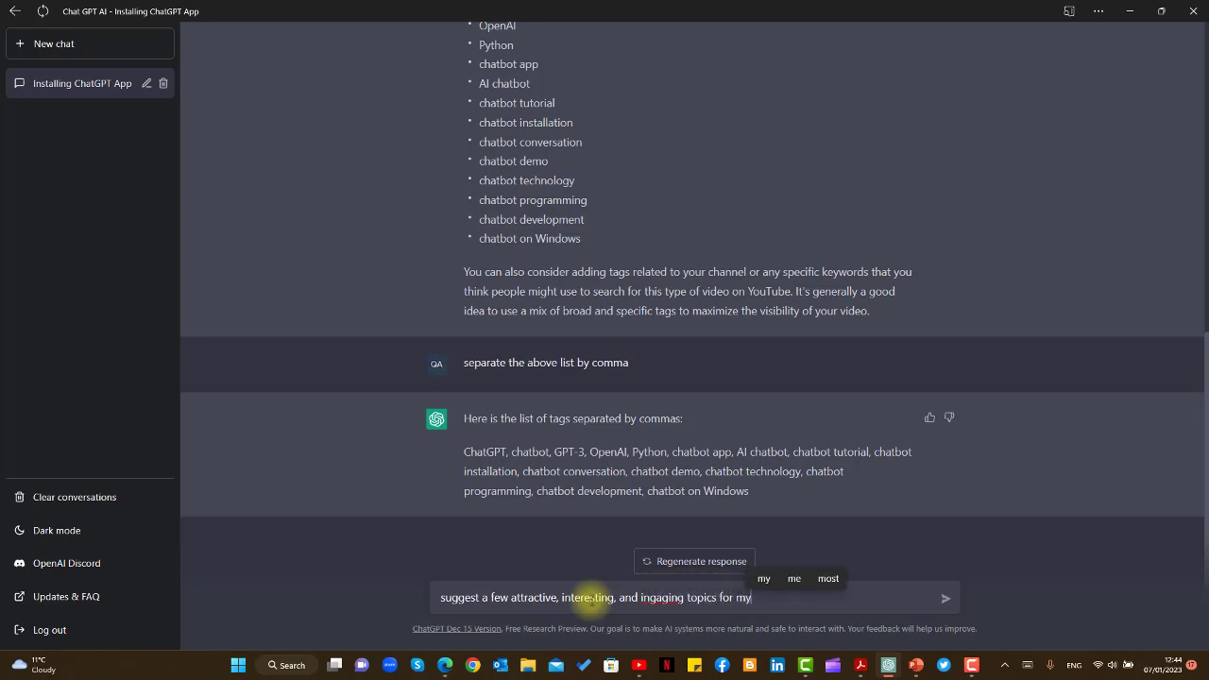
Correct the misspelled word in the drafted prompt to "engaging" using the spelling suggestions, and send the prompt.
right_click(668, 598)
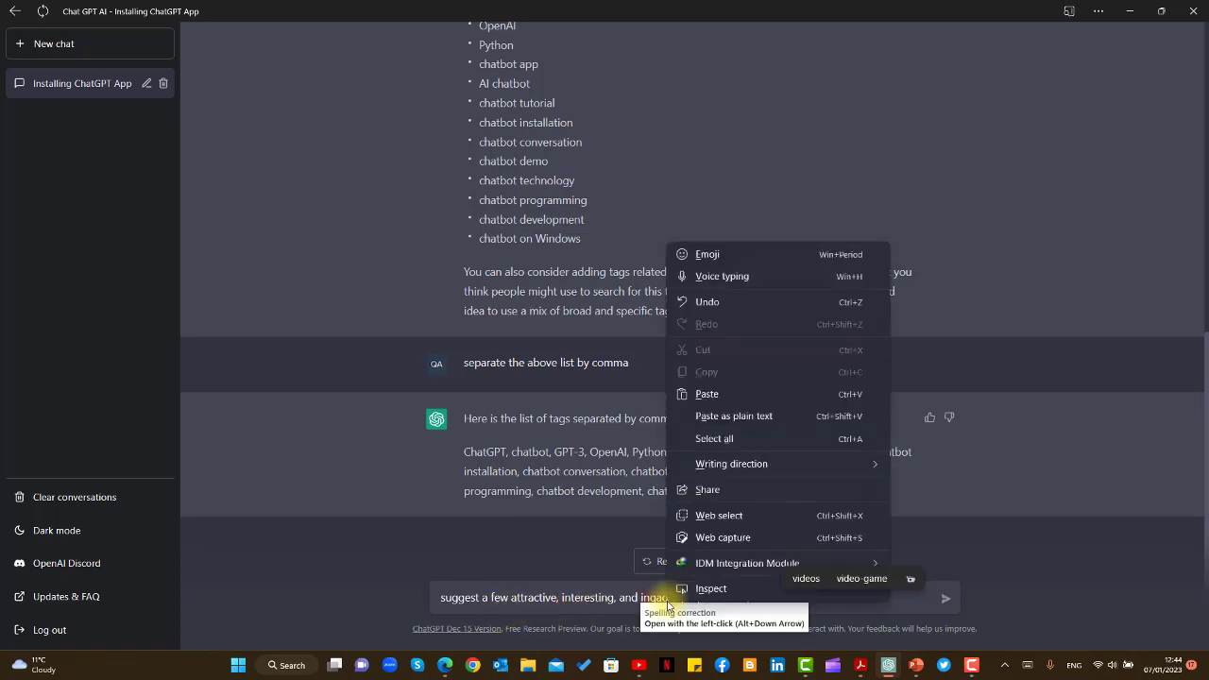
left_click(668, 602)
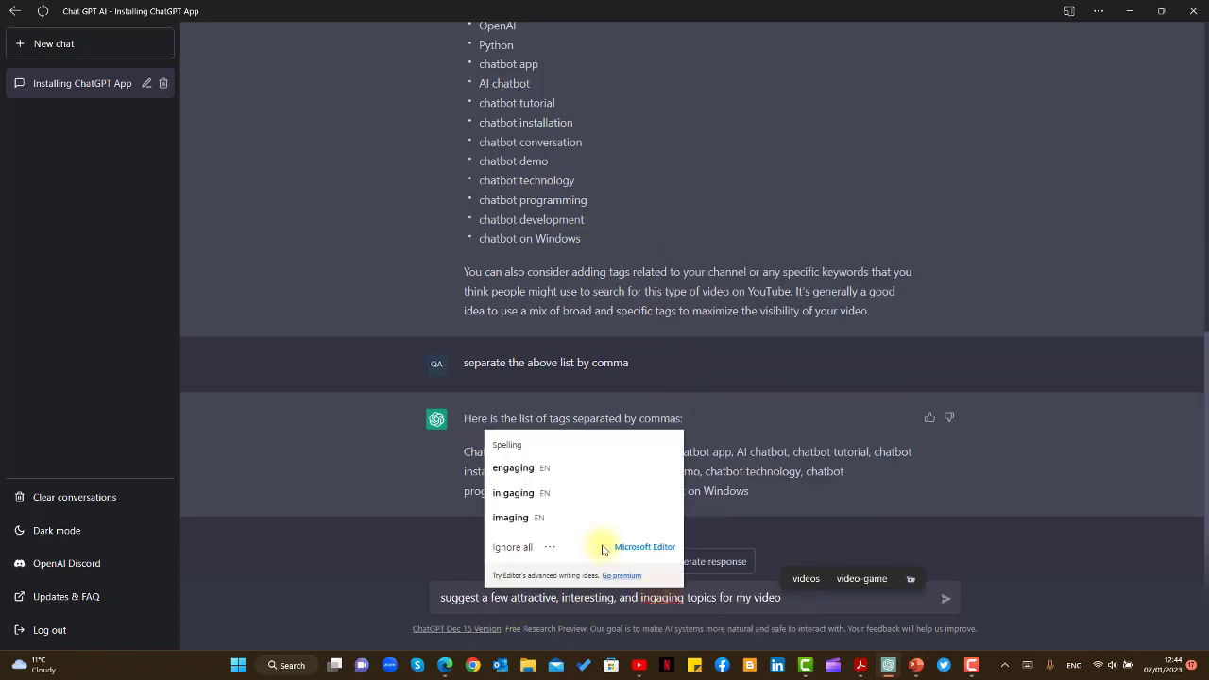
left_click(539, 468)
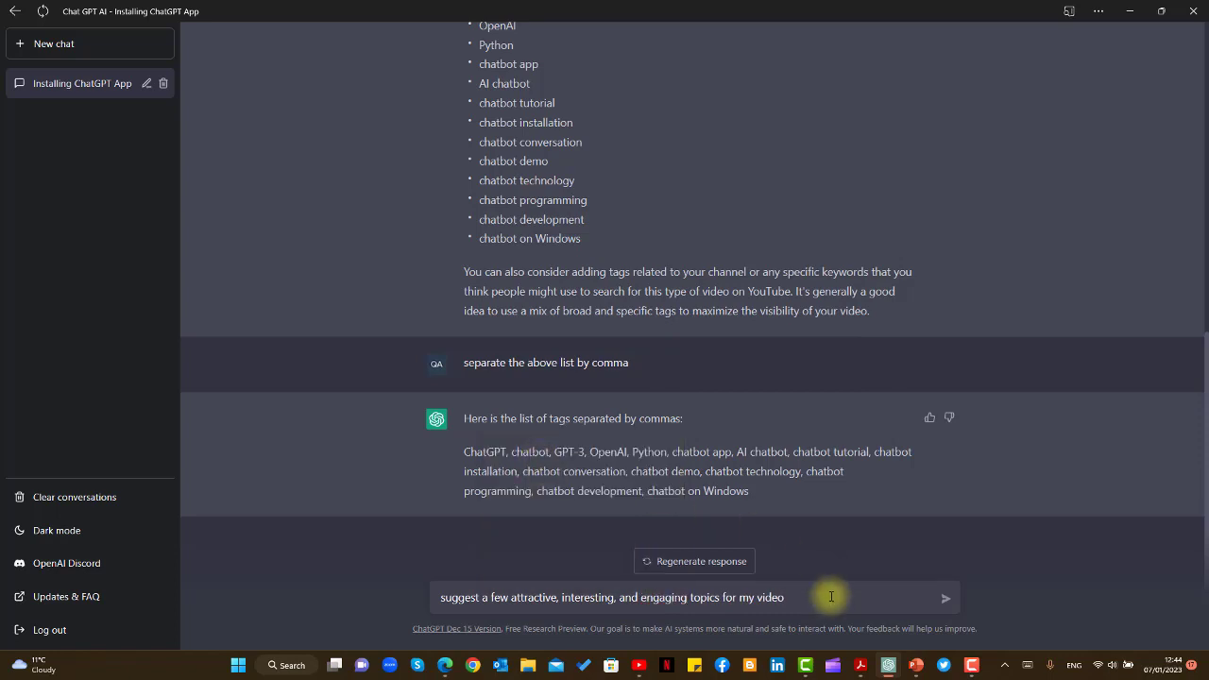
key("Return")
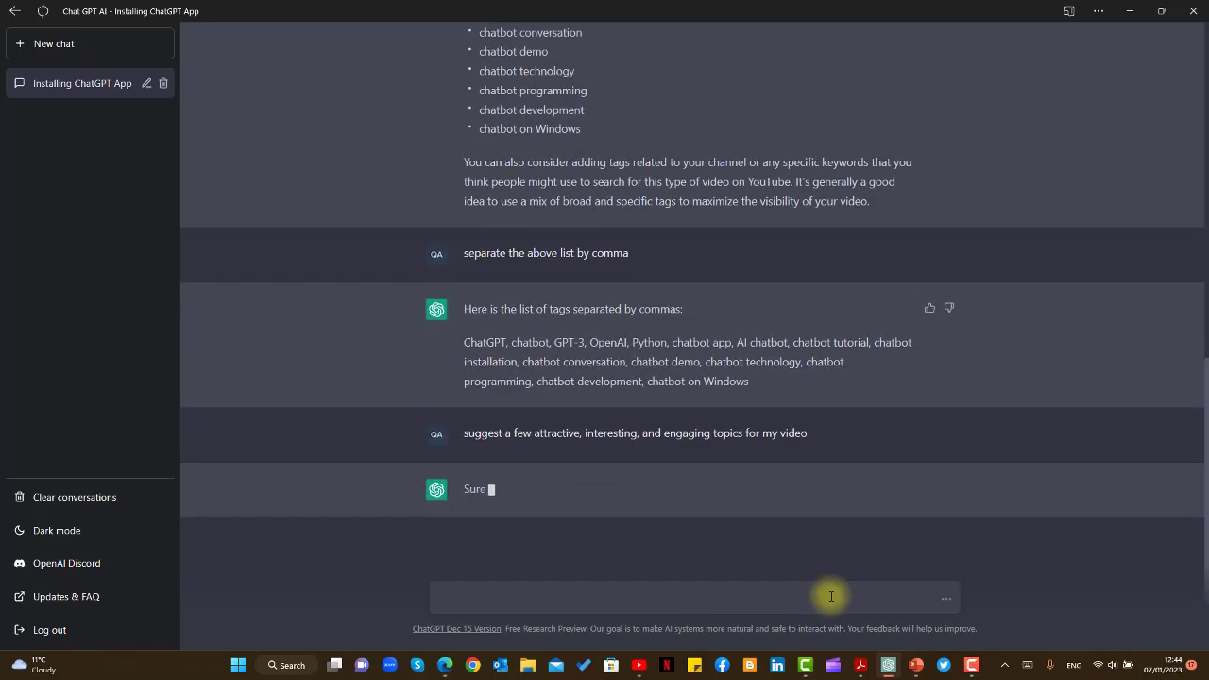